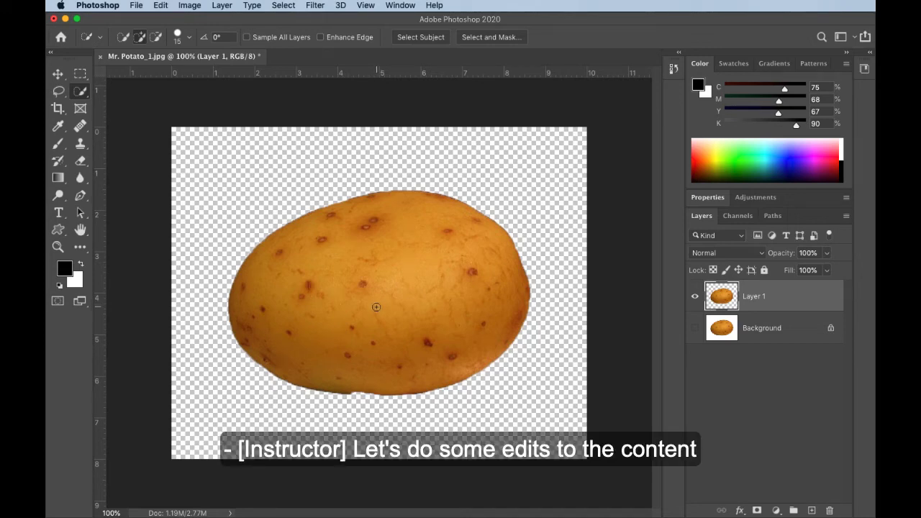
Select the Healing Brush Tool from the Spot Healing Brush group in the toolbar
left_click(58, 75)
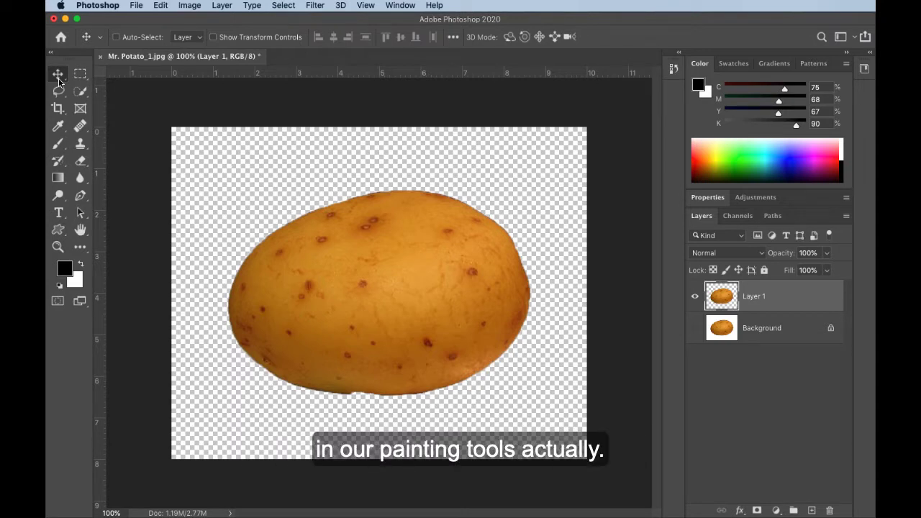
left_click(87, 133)
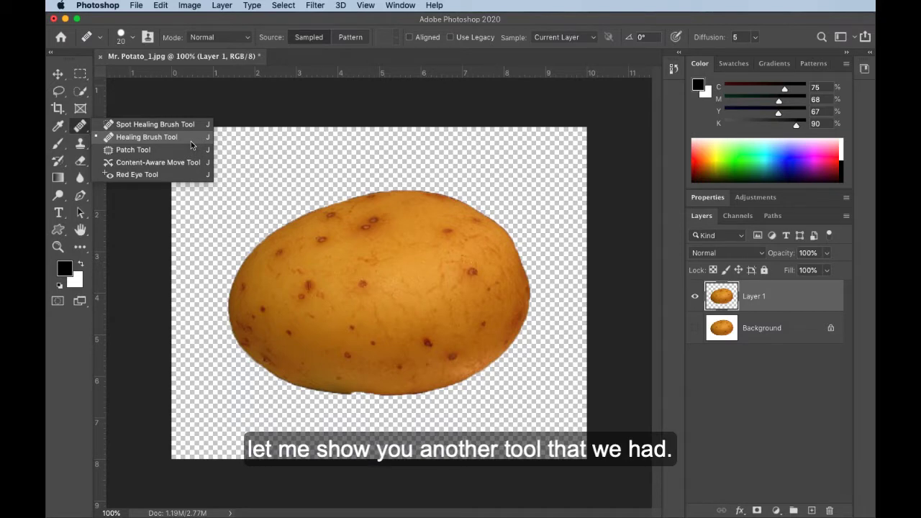
left_click(191, 141)
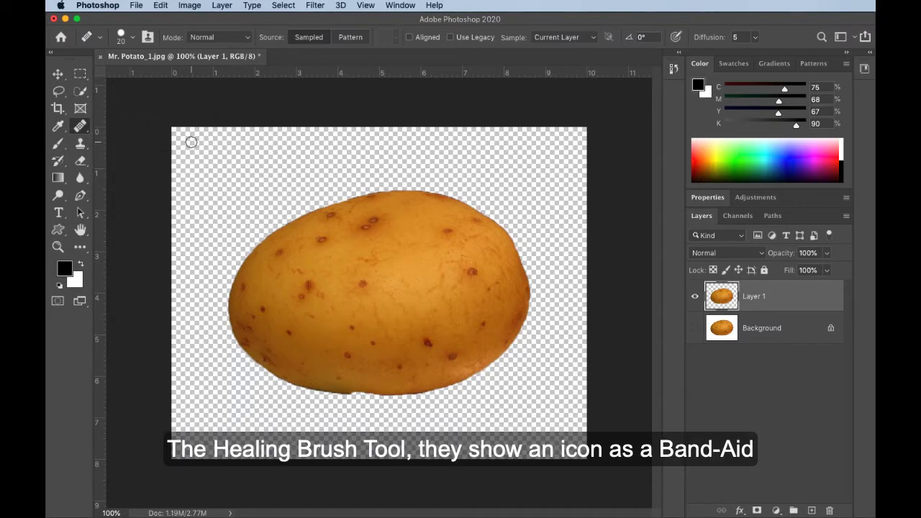
With the Clone Stamp, Alt-sample clean skin and paint it over the potato's centre
left_click(88, 147)
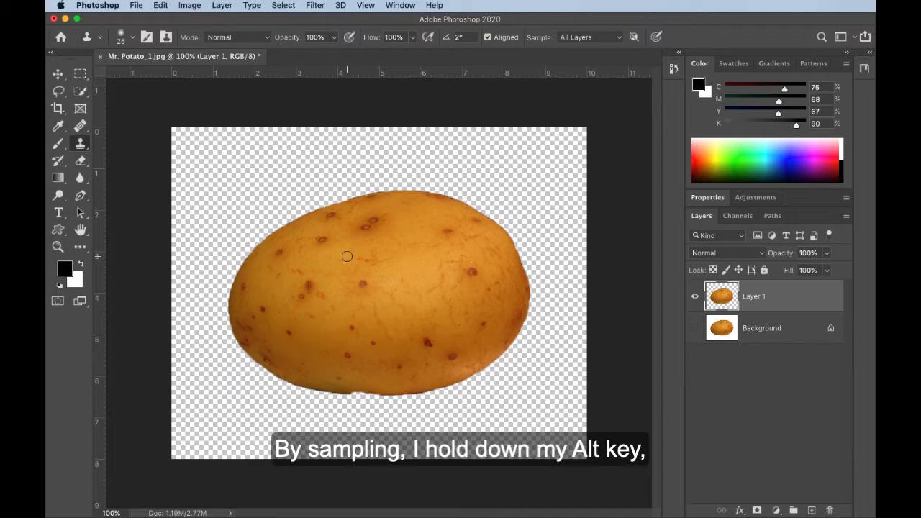
key("alt")
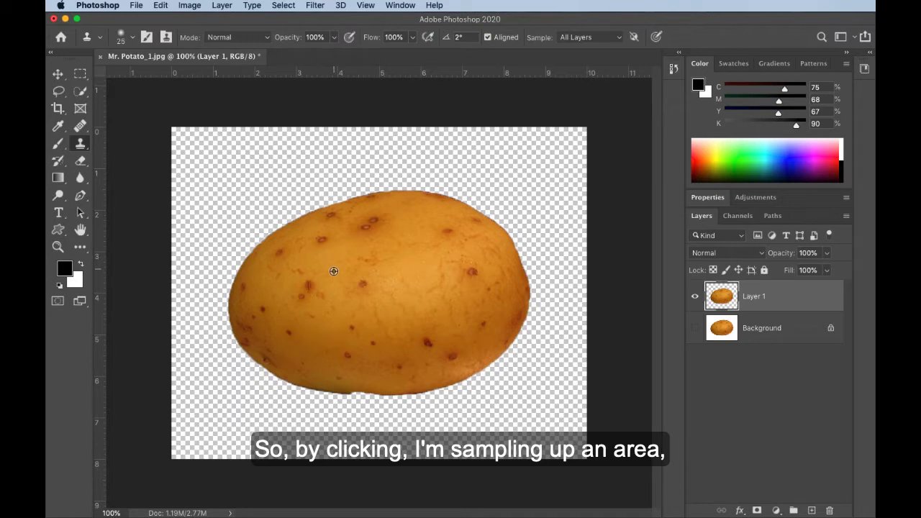
left_click(368, 281, "alt")
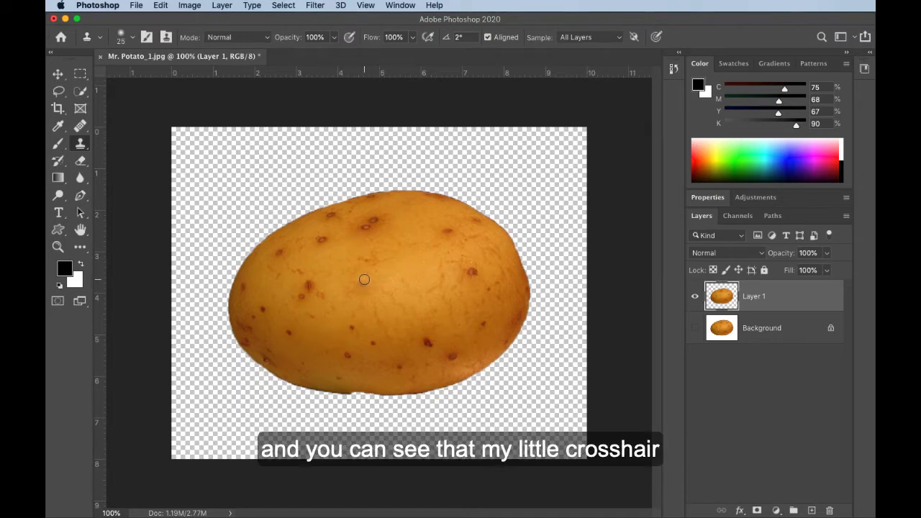
left_click_drag(365, 289, 358, 285)
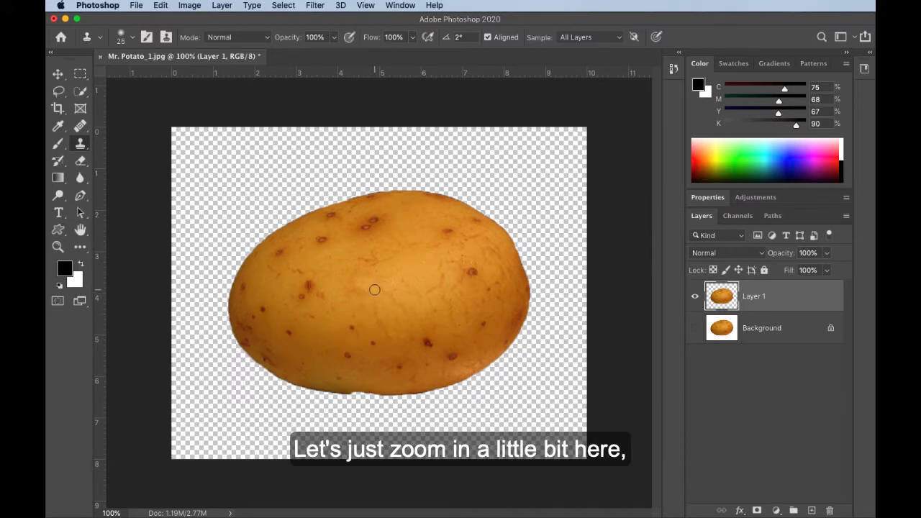
Zoom to 300% on the potato's top edge and clone-stamp over the dark blemish there
key("super+equal")
key("super+equal")
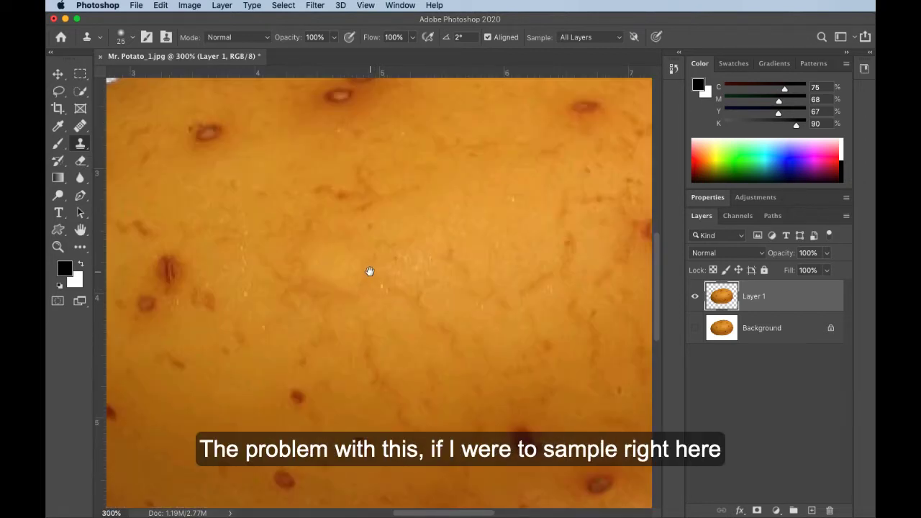
left_click_drag(367, 269, 405, 427)
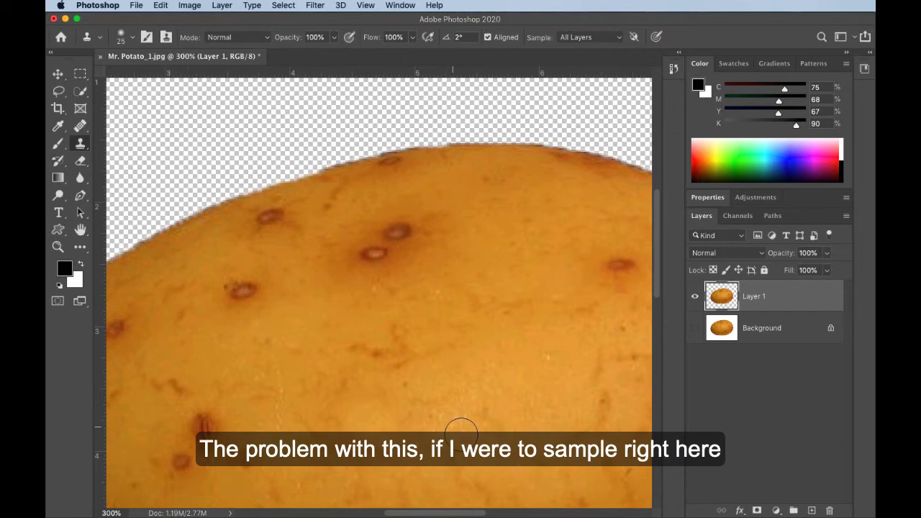
scroll(461, 426, "down", 2)
scroll(460, 426, "right", 2)
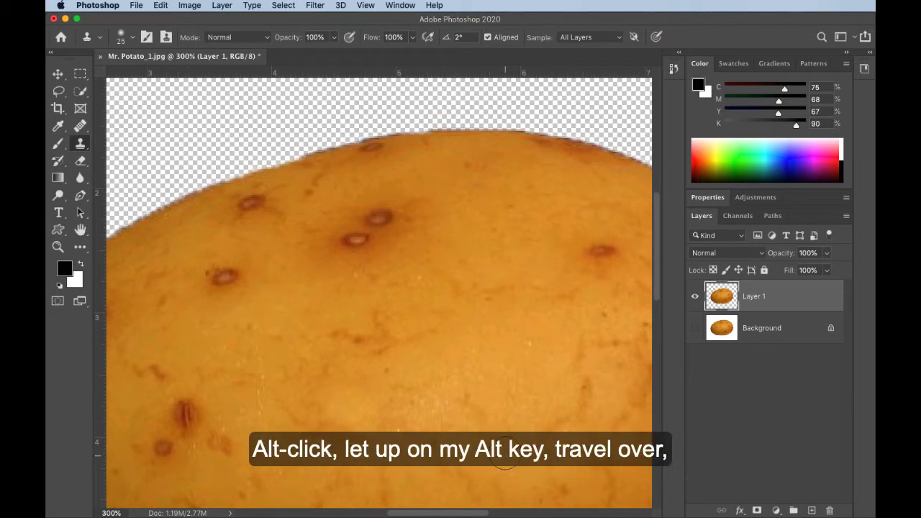
left_click(379, 218)
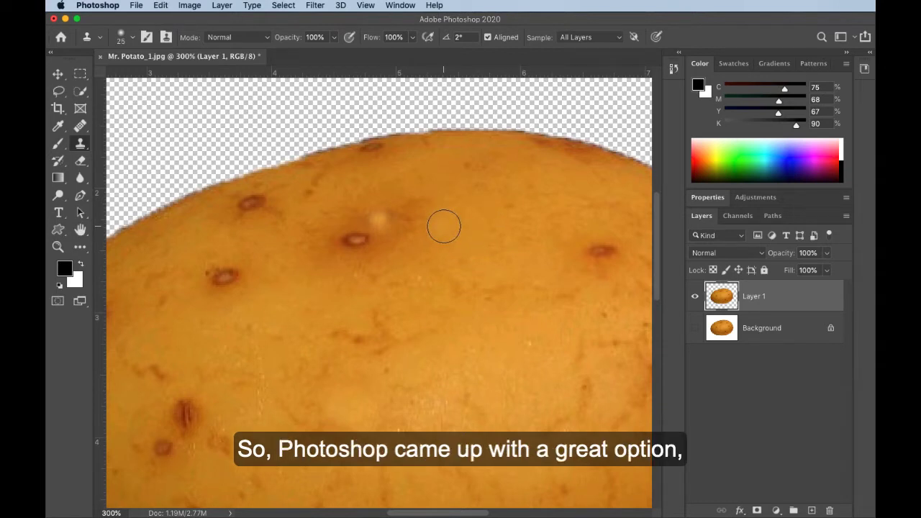
Pick the Healing Brush Tool and size its tip to 20 px with 100% hardness
left_click(81, 127)
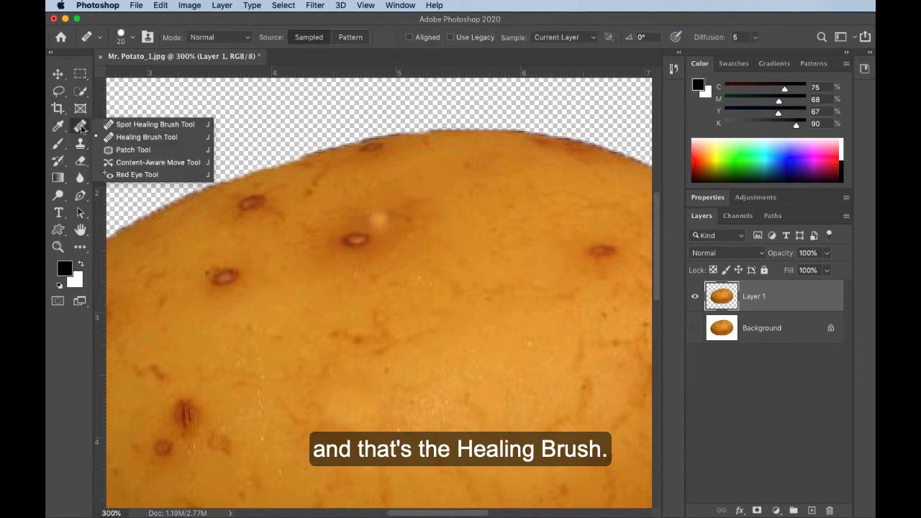
left_click(173, 139)
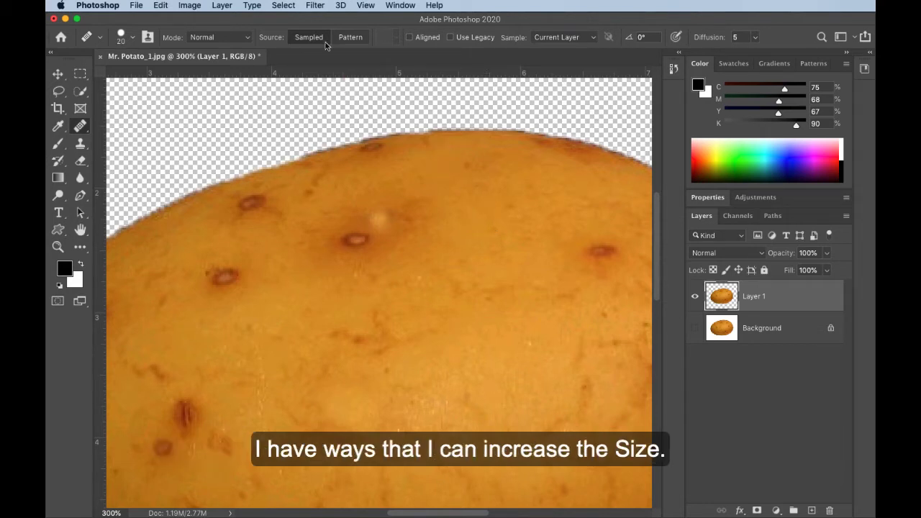
left_click(132, 39)
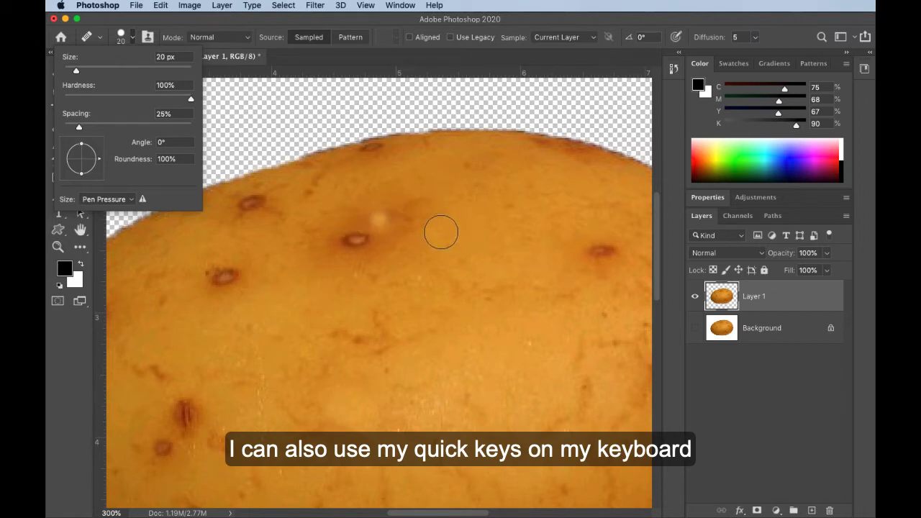
key("Escape")
key("bracketright")
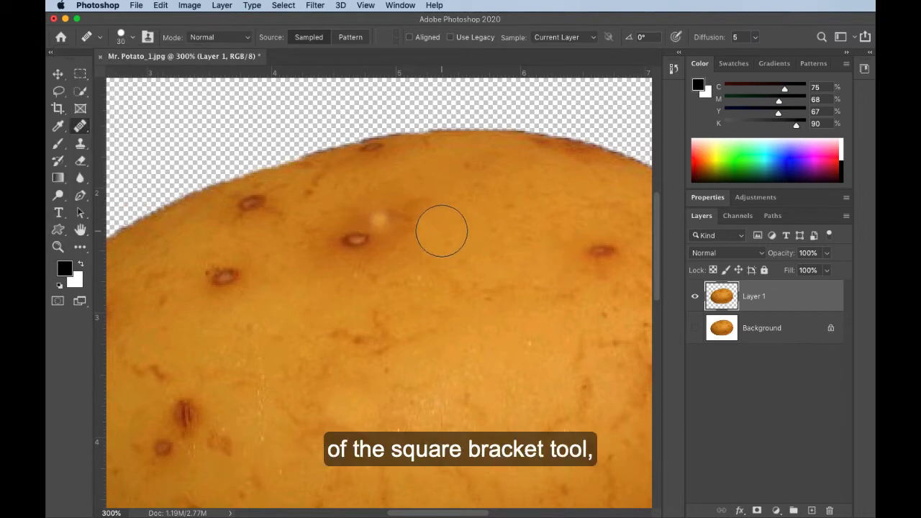
key("bracketleft")
key("bracketleft")
key("bracketleft")
key("bracketright")
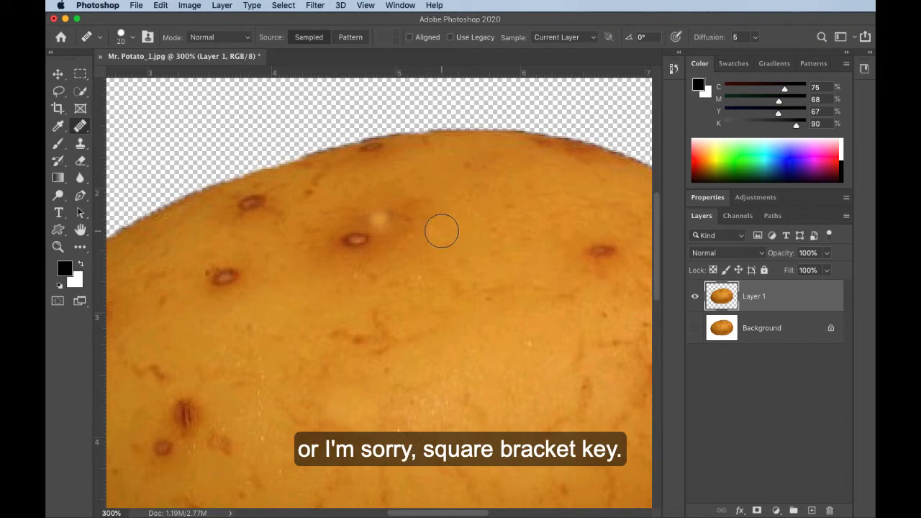
key("bracketright")
key("bracketleft")
key("bracketleft")
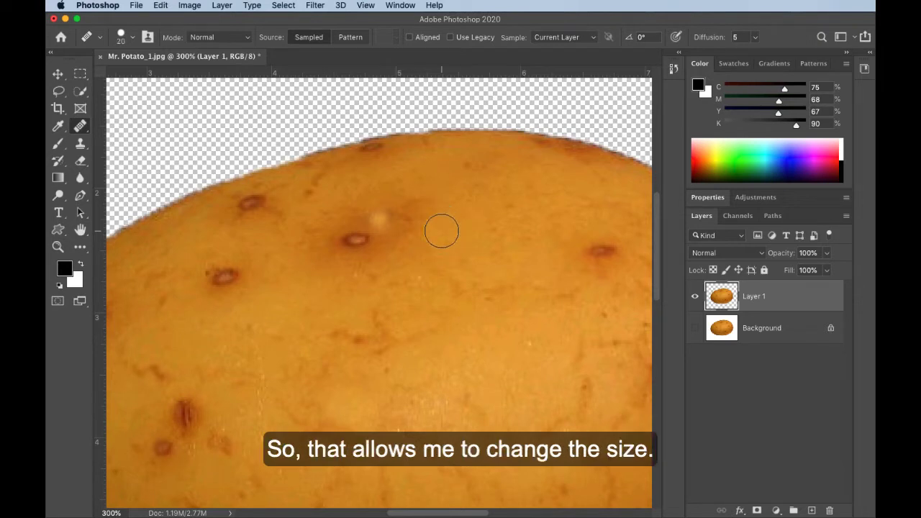
Alt-sample clean skin and heal the pale patch and marks along the potato's upper area
left_click(490, 232, "alt")
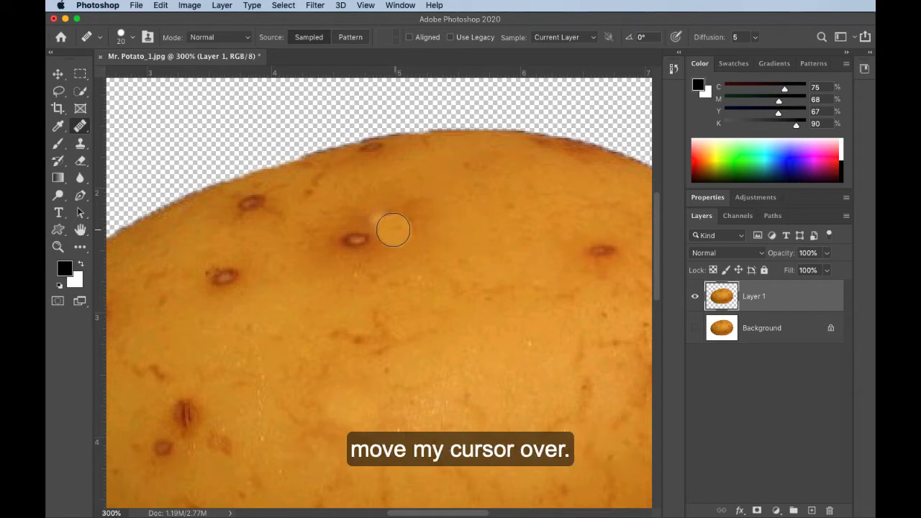
mouse_move(381, 230)
left_mouse_down()
mouse_move(348, 243)
mouse_move(382, 217)
mouse_move(353, 249)
mouse_move(385, 251)
mouse_move(380, 264)
mouse_move(417, 241)
mouse_move(351, 278)
mouse_move(325, 277)
mouse_move(335, 252)
left_mouse_up()
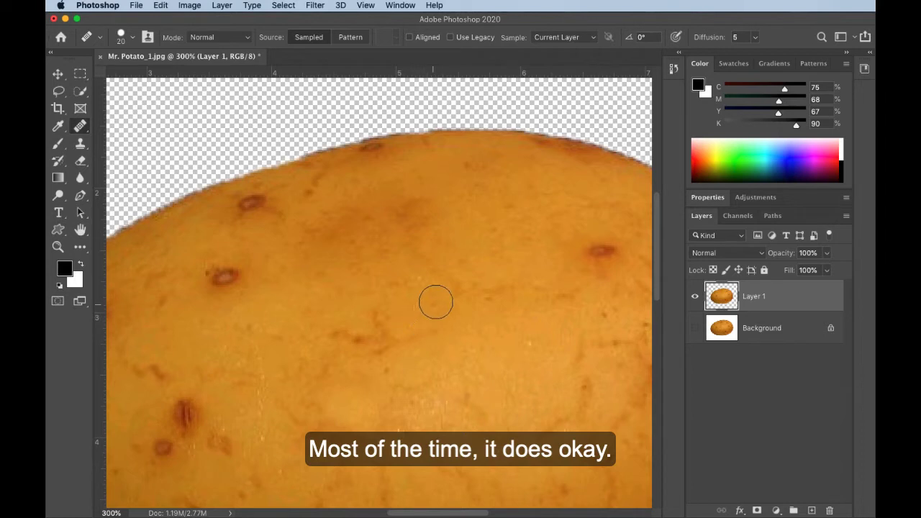
left_click(513, 215, "alt")
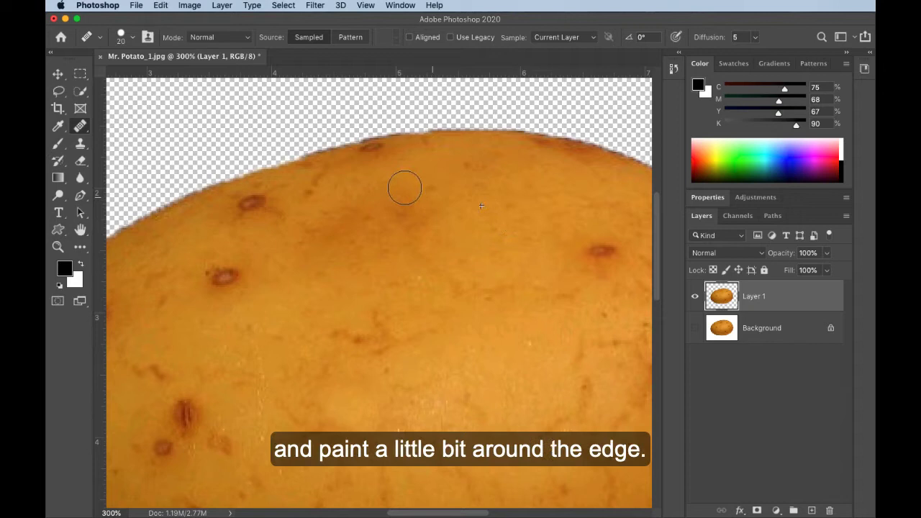
left_click_drag(403, 187, 448, 192)
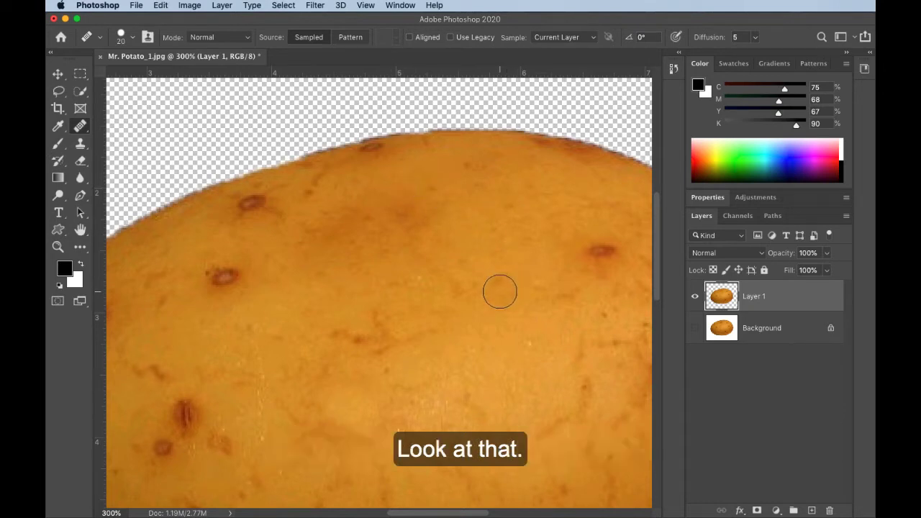
mouse_move(427, 276)
left_mouse_down()
mouse_move(445, 257)
mouse_move(433, 291)
mouse_move(404, 289)
mouse_move(429, 294)
mouse_move(431, 327)
left_mouse_up()
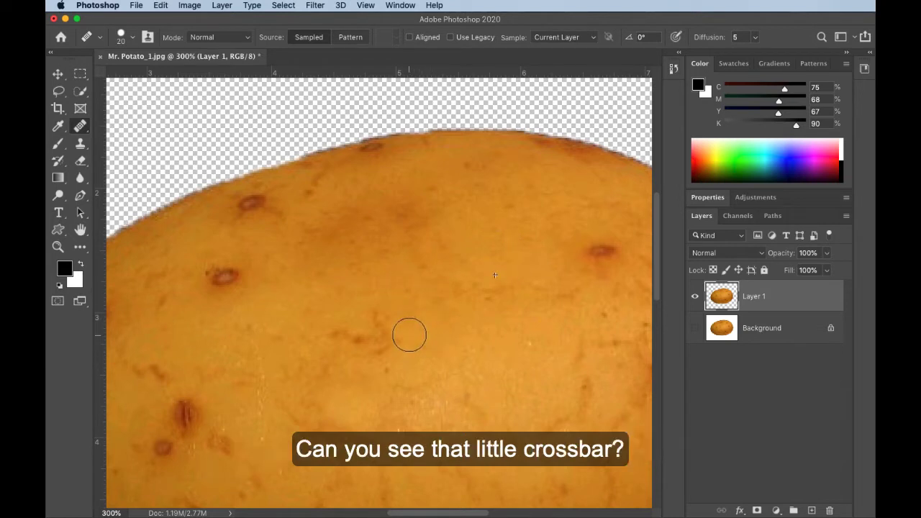
mouse_move(410, 335)
left_mouse_down()
mouse_move(390, 312)
mouse_move(407, 309)
mouse_move(433, 330)
mouse_move(411, 364)
mouse_move(426, 319)
mouse_move(446, 331)
left_mouse_up()
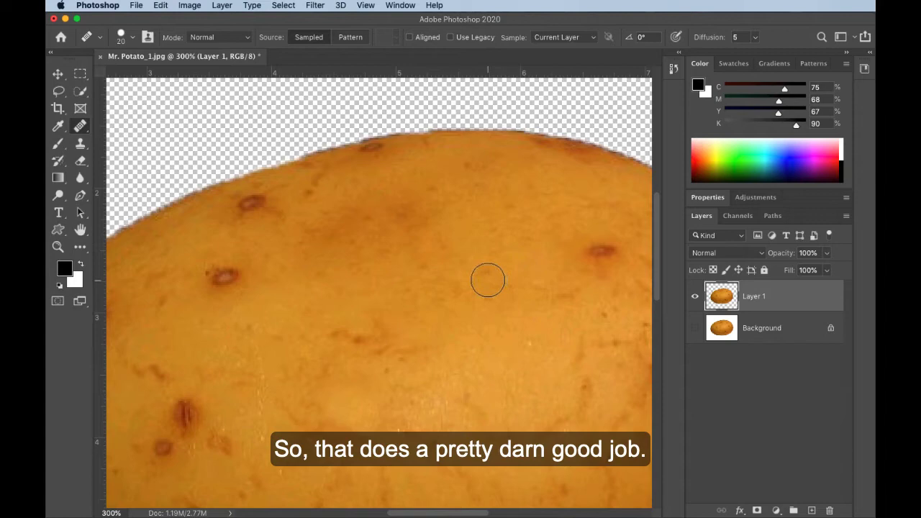
Pan to the potato's left side and paint out a dark blemish with a 20 px Spot Healing Brush
key("space")
left_click_drag(449, 287, 536, 261)
left_click_drag(415, 325, 461, 292)
scroll(461, 293, "down", 5)
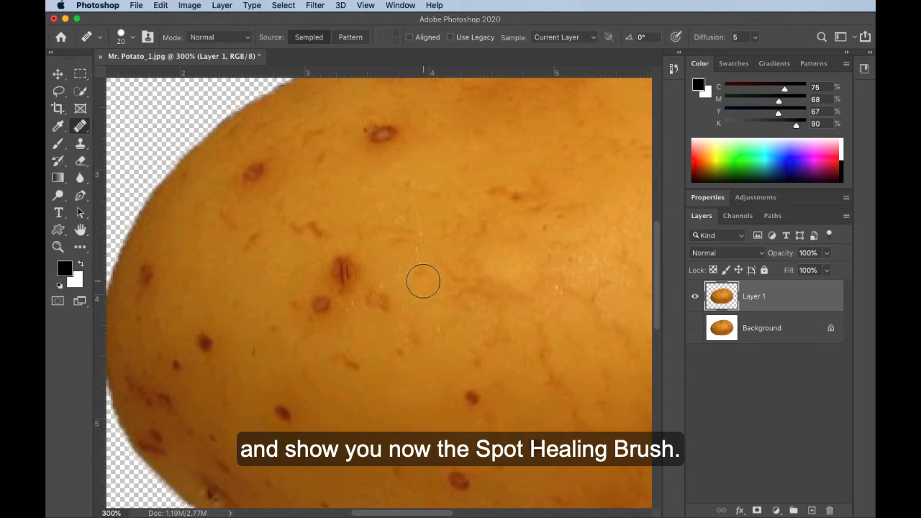
right_click(90, 129)
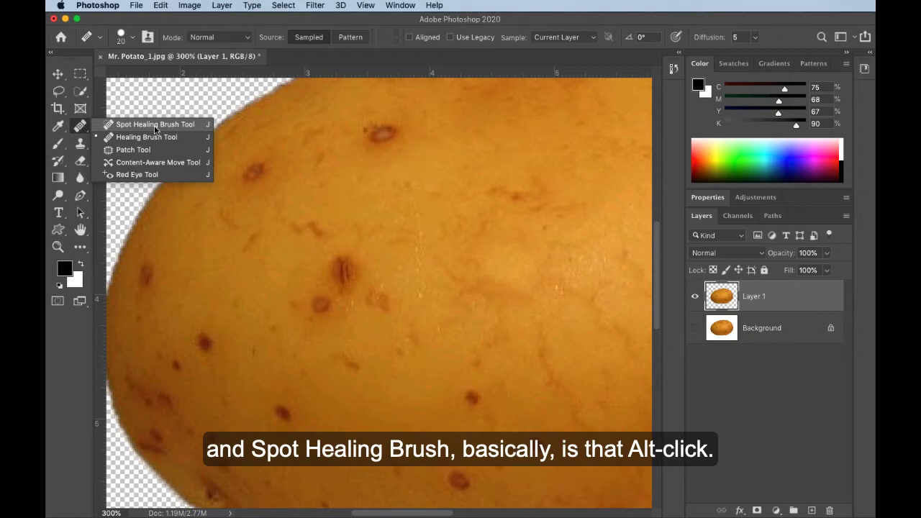
left_click(154, 128)
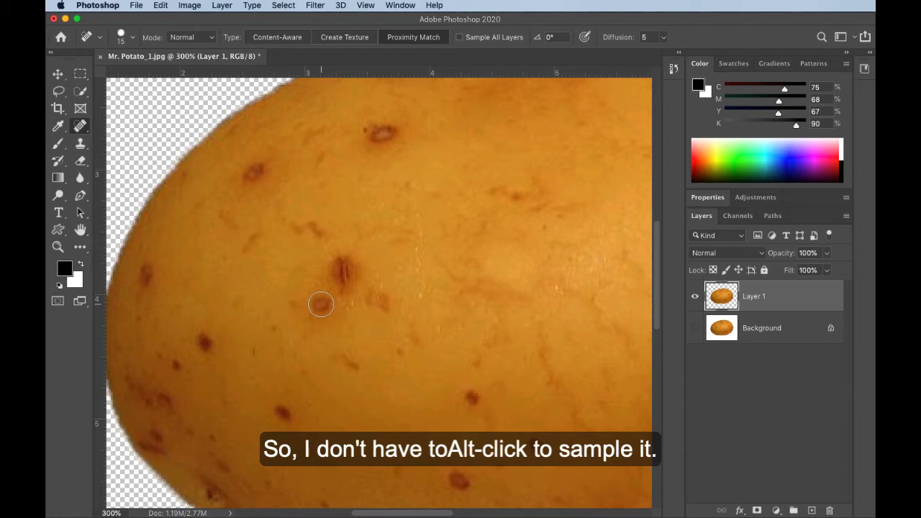
key("bracketright")
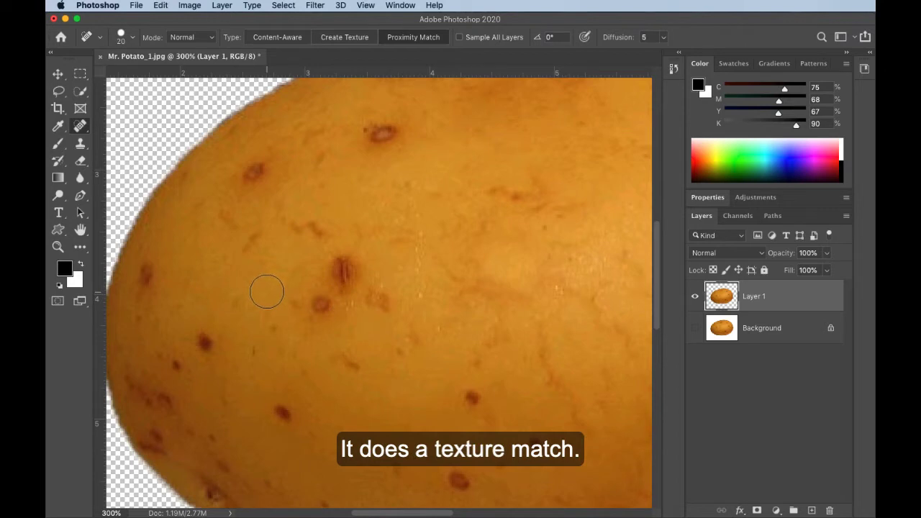
mouse_move(359, 266)
left_mouse_down()
mouse_move(341, 268)
mouse_move(355, 278)
left_mouse_up()
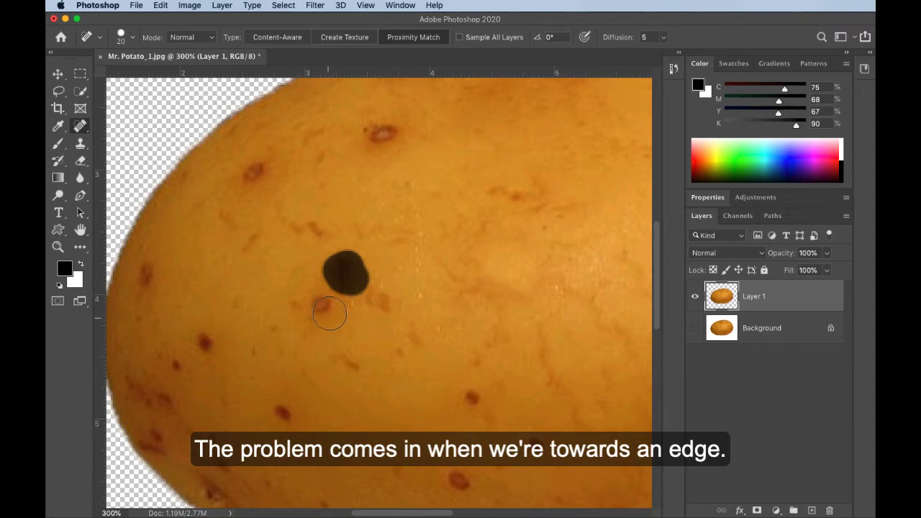
Spot-heal the brown spots along the potato's top edge, undoing and repainting one bad result
scroll(338, 305, "down", 3)
scroll(338, 307, "up", 10)
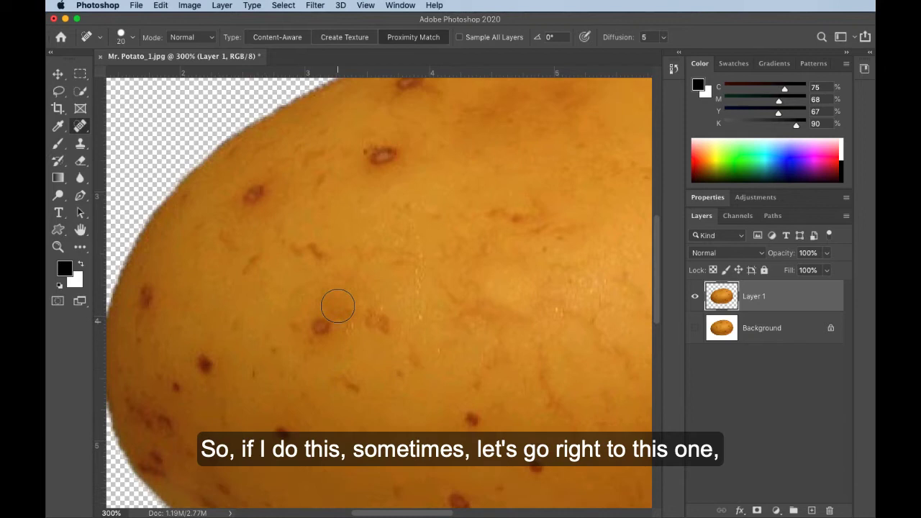
scroll(352, 292, "up", 1)
scroll(352, 291, "right", 1)
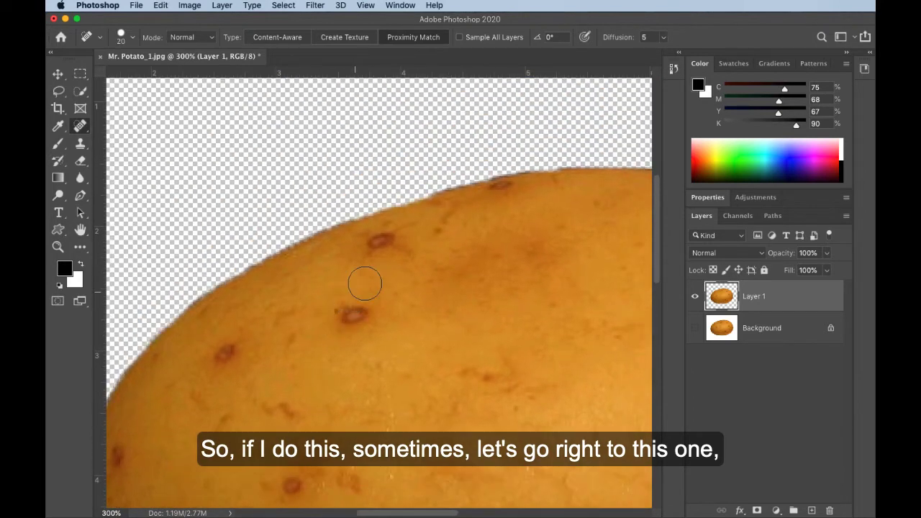
left_click_drag(504, 186, 489, 190)
left_click_drag(547, 198, 491, 193)
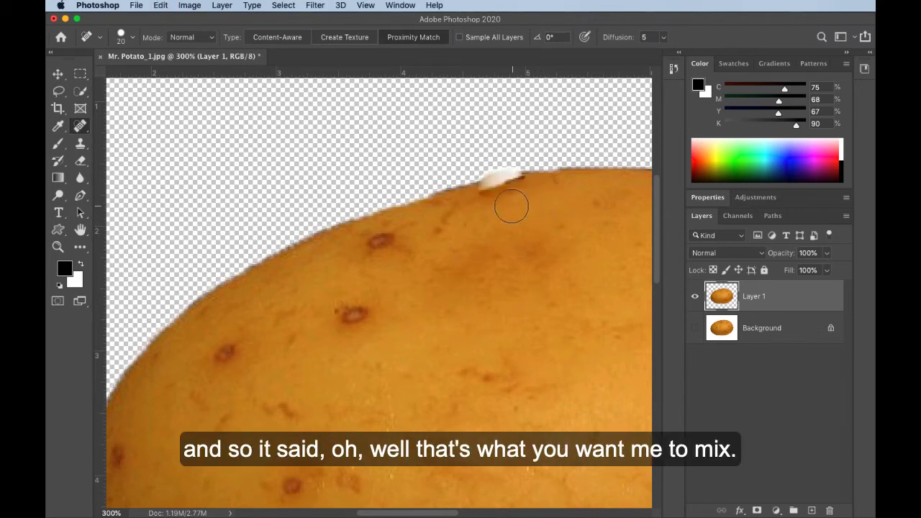
key("super+z")
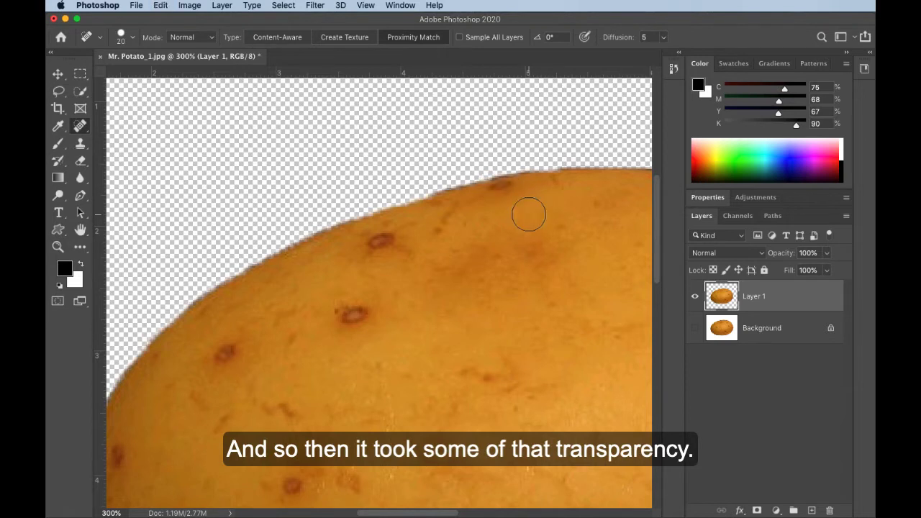
left_click_drag(512, 203, 496, 189)
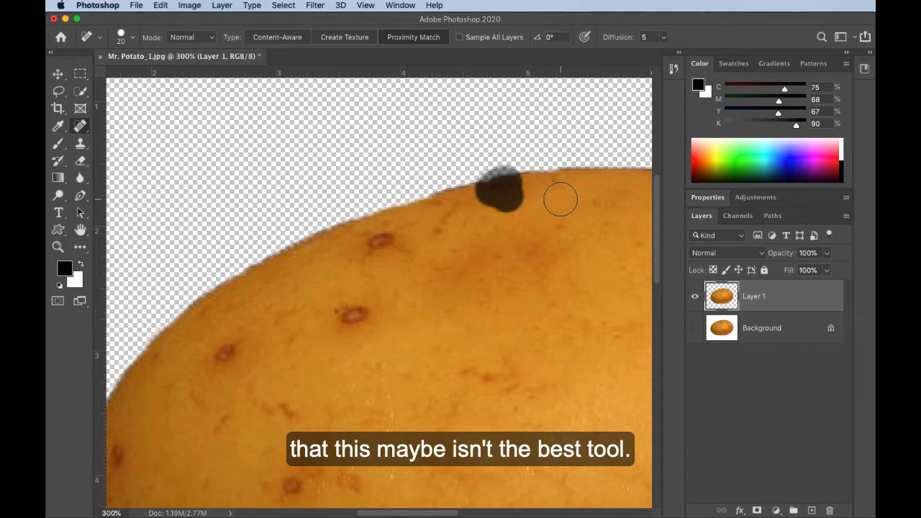
scroll(559, 200, "right", 3)
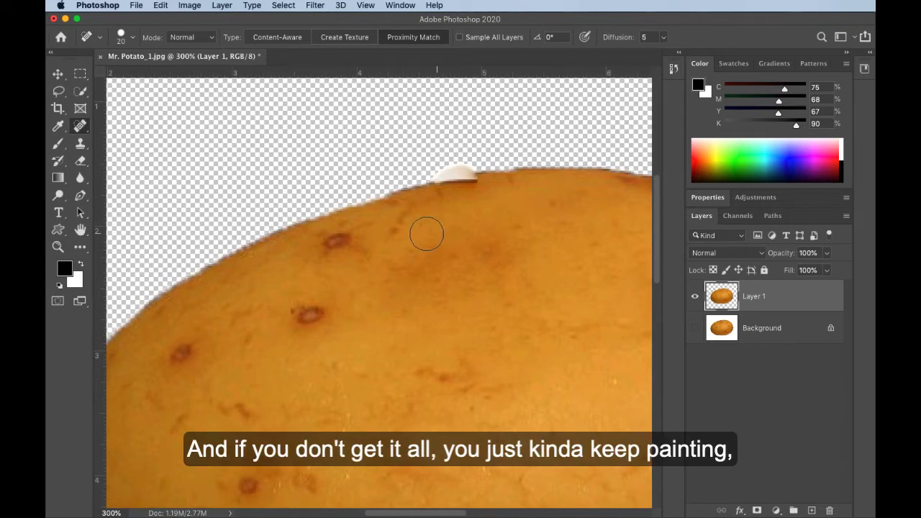
left_click_drag(328, 250, 350, 239)
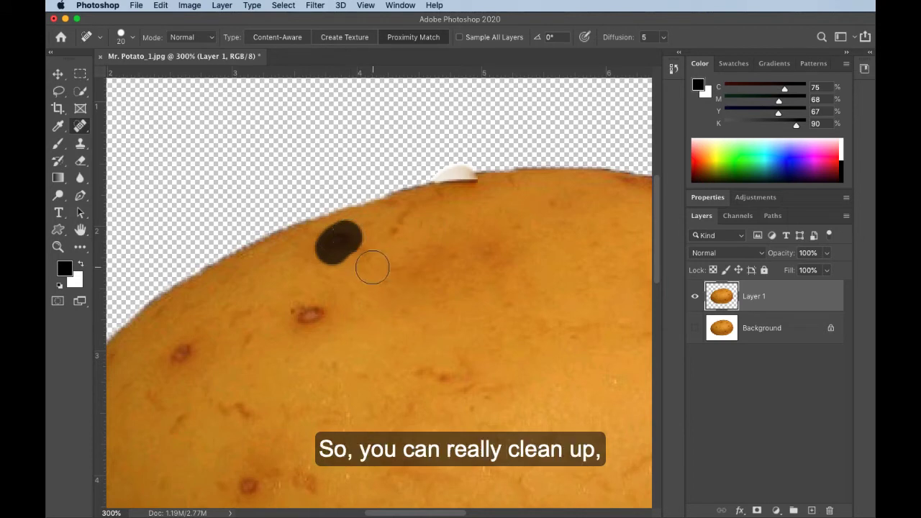
Spot-heal the brown spots across the potato's left-centre and middle
scroll(356, 275, "down", 3)
scroll(358, 279, "down", 1)
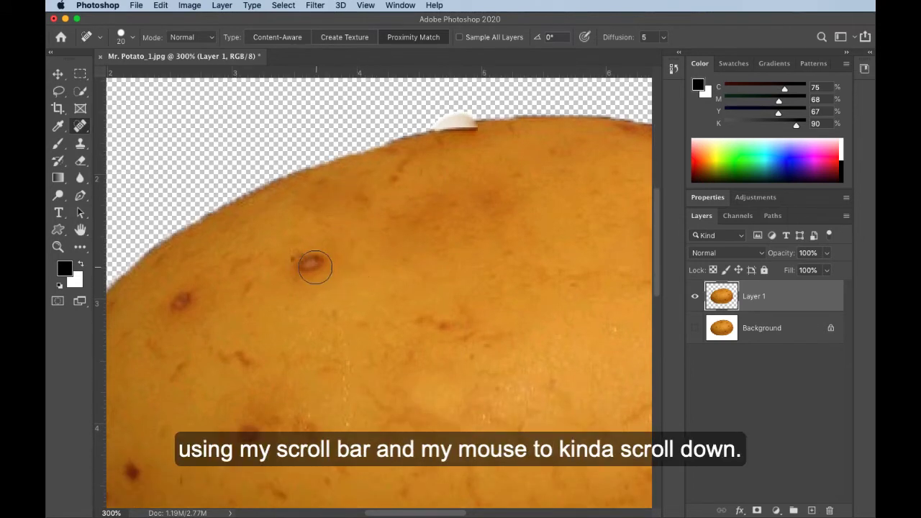
mouse_move(306, 263)
left_mouse_down()
mouse_move(298, 263)
mouse_move(331, 259)
left_mouse_up()
scroll(331, 259, "down", 3)
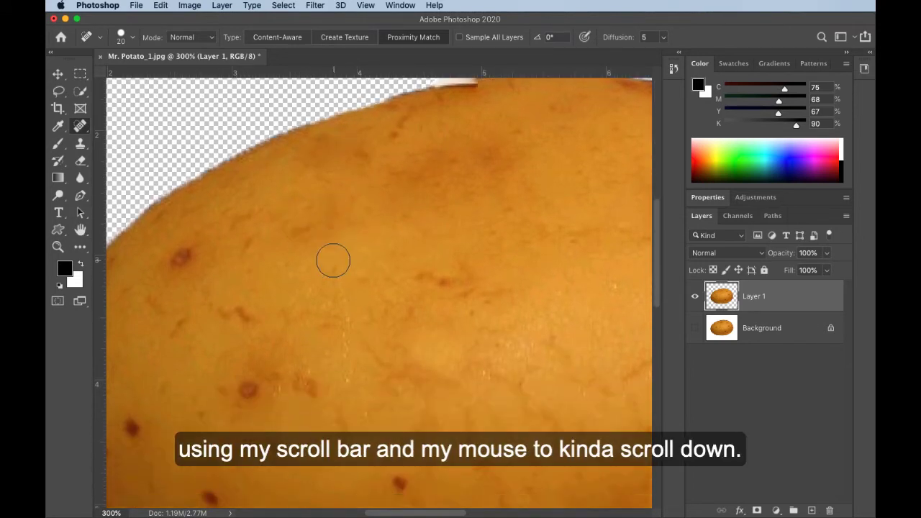
scroll(312, 259, "left", 5)
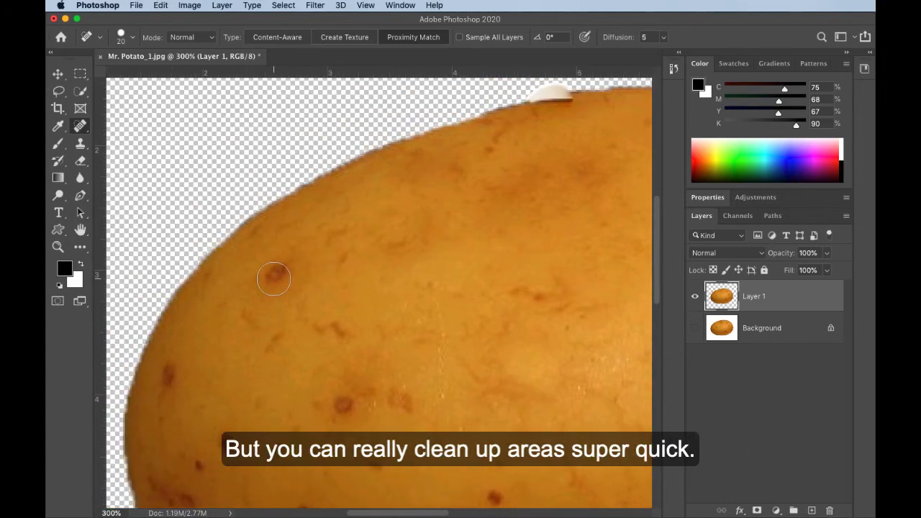
left_click_drag(275, 272, 275, 272)
scroll(384, 278, "down", 1)
scroll(383, 279, "down", 3)
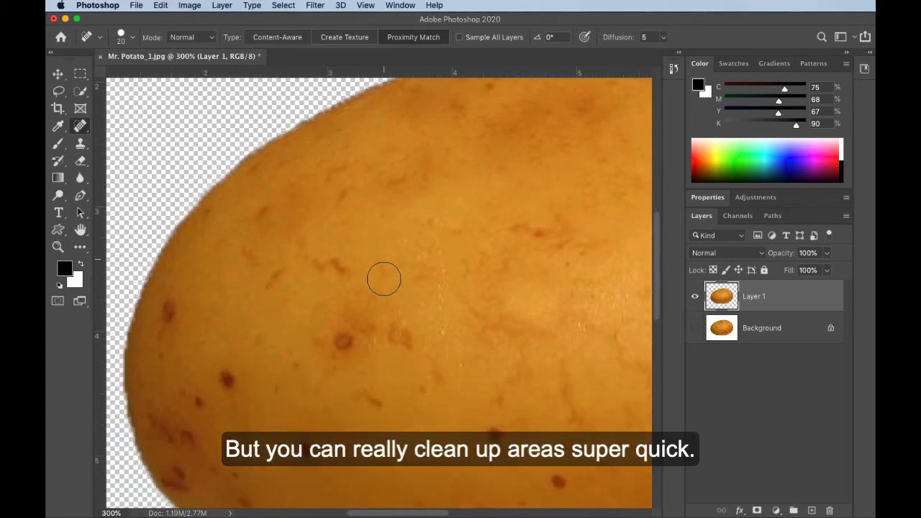
left_click(343, 295)
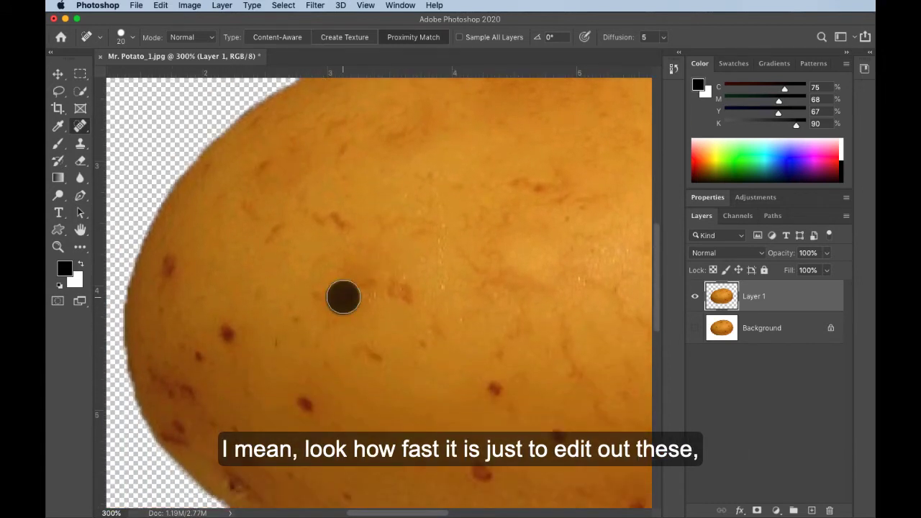
left_click(390, 295)
Spot-heal the brown spots on the lower part of the potato
scroll(392, 289, "down", 1)
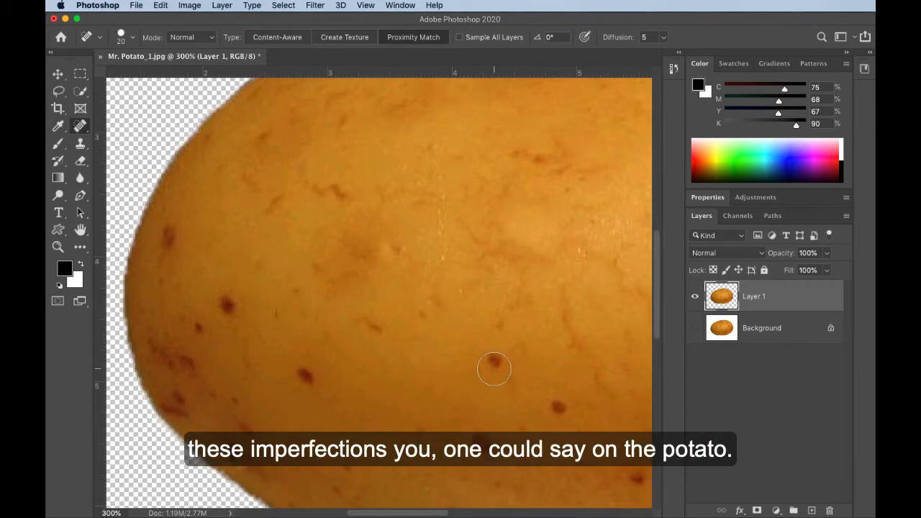
left_click(494, 359)
scroll(493, 359, "down", 1)
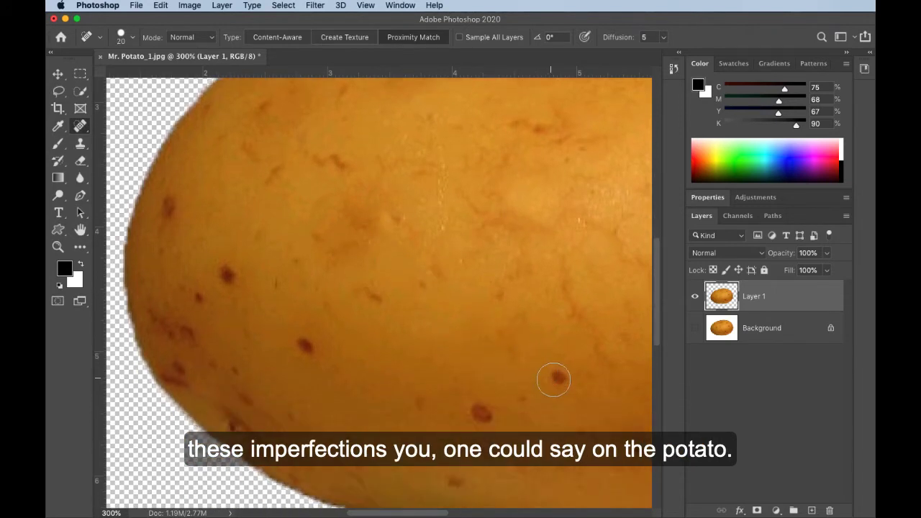
left_click(556, 377)
scroll(555, 376, "down", 1)
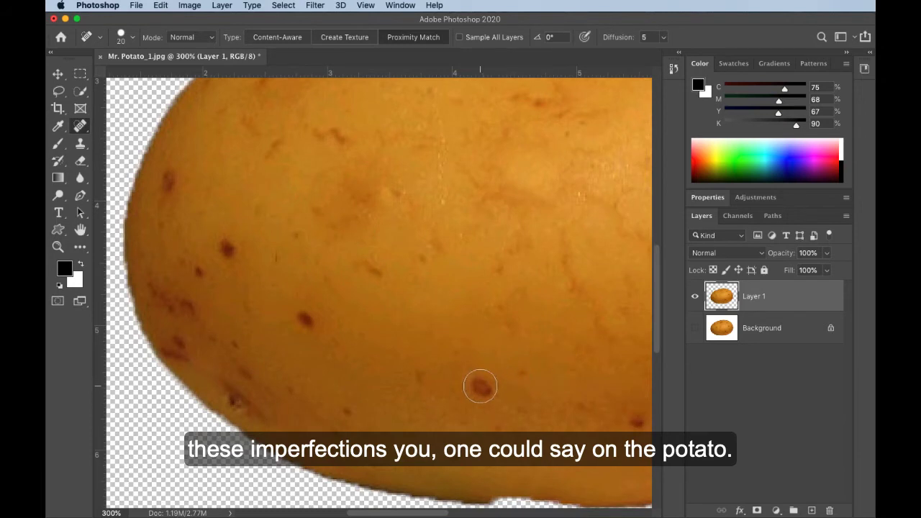
left_click(481, 387)
scroll(508, 377, "down", 1)
scroll(364, 305, "up", 4)
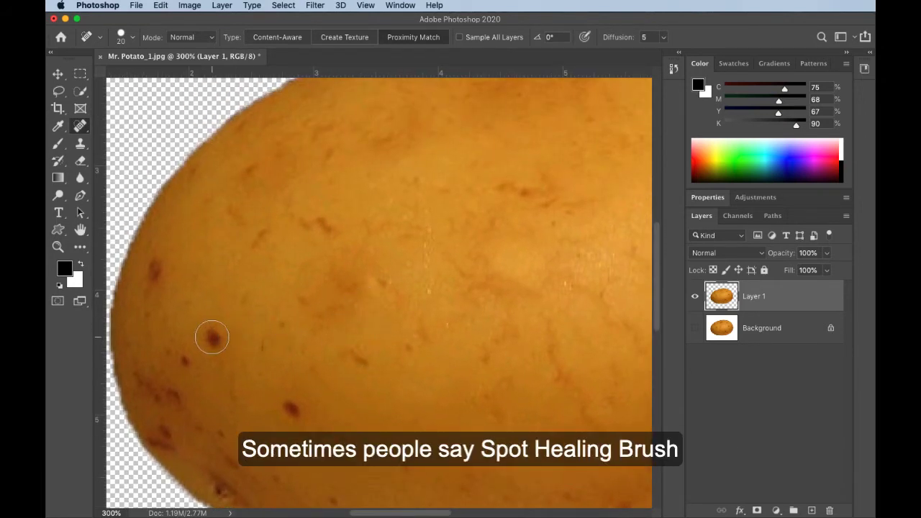
Heal the spots on the left and lower-left edge, then zoom out to the whole potato
left_click(211, 335)
scroll(215, 330, "down", 1)
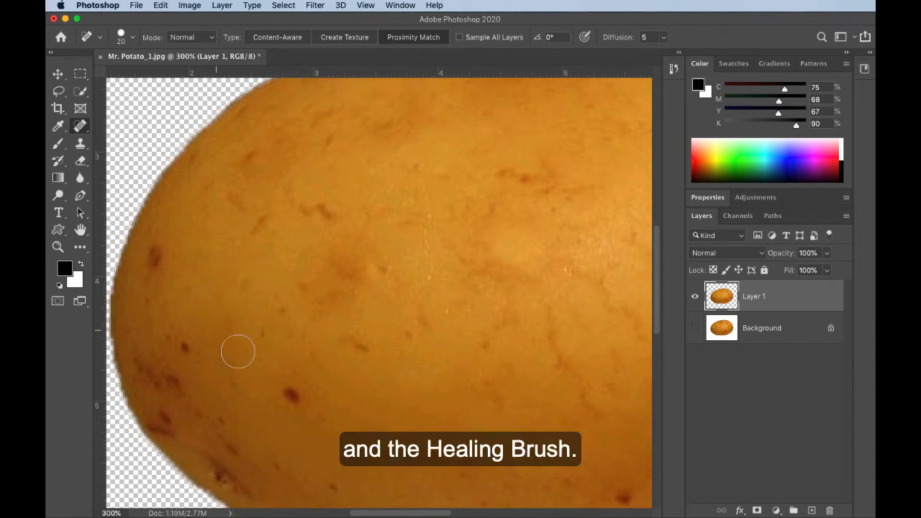
left_click(288, 396)
scroll(288, 396, "down", 2)
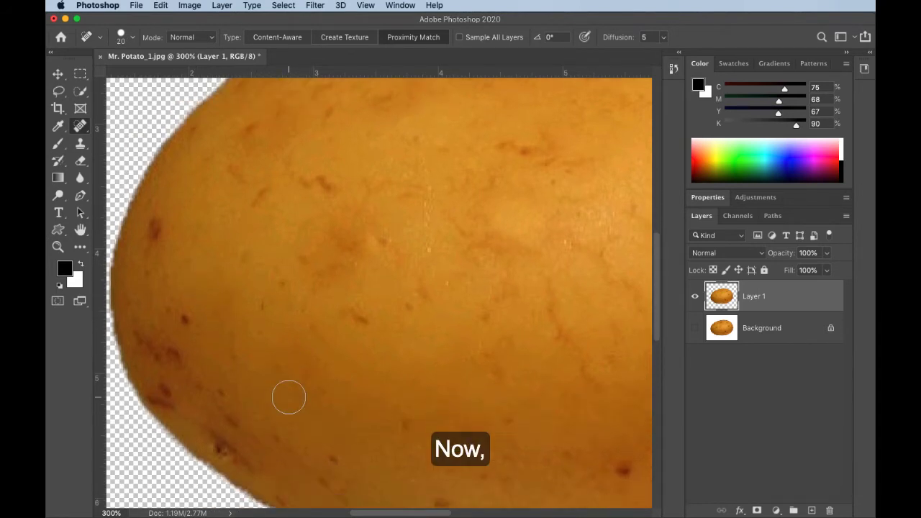
scroll(473, 302, "right", 3)
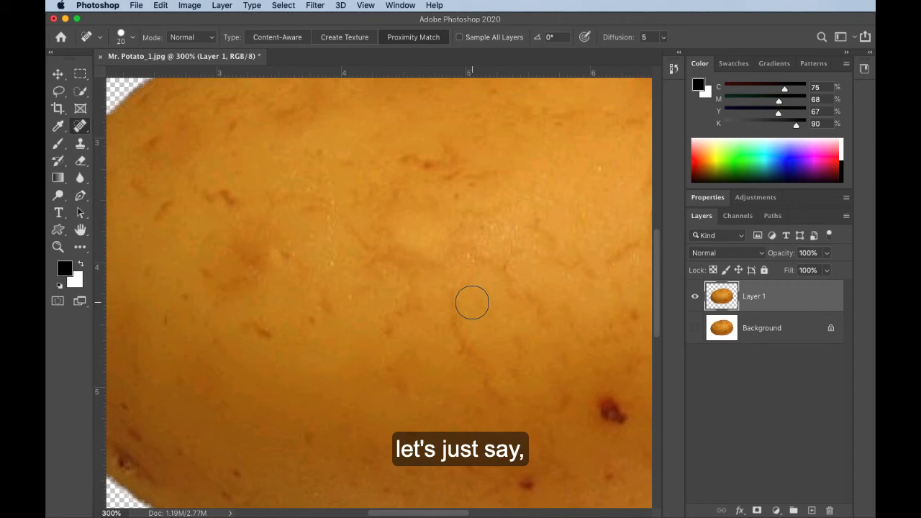
key("super+minus")
key("super+minus")
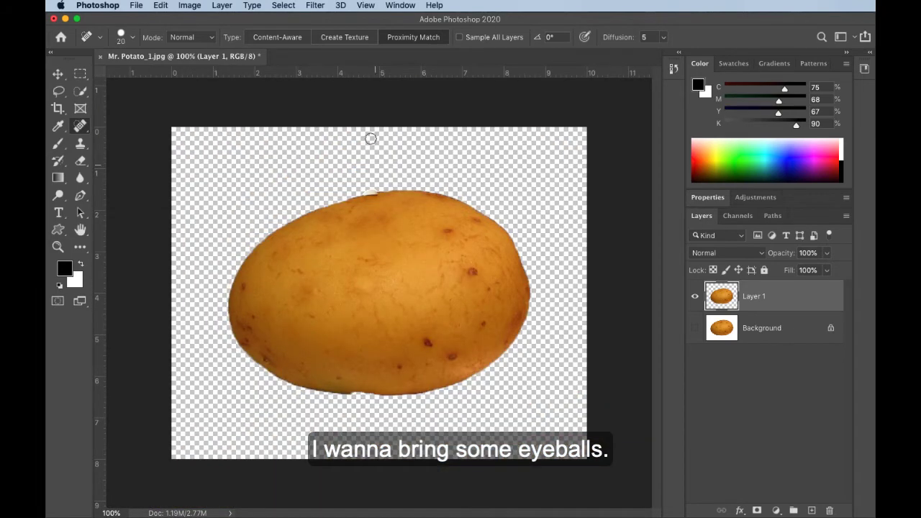
Drag the eyes layer from Cartoon Eyes.png onto Mr. Potato_1.jpg with the Move tool, centred on the potato
left_click(400, 5)
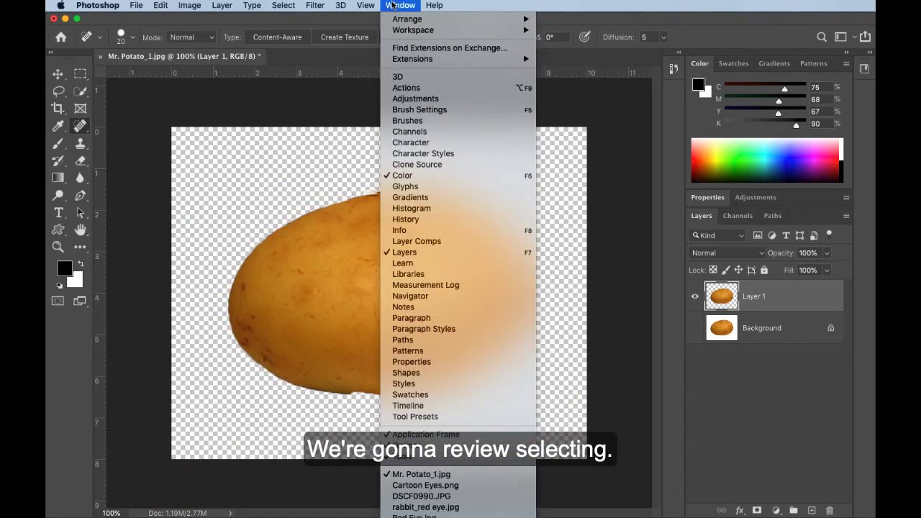
left_click(425, 485)
left_click(58, 73)
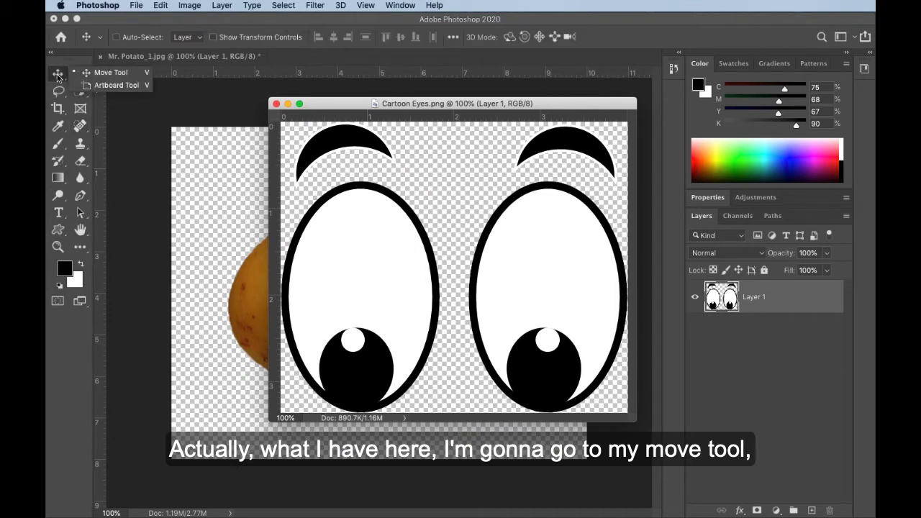
left_click(146, 96)
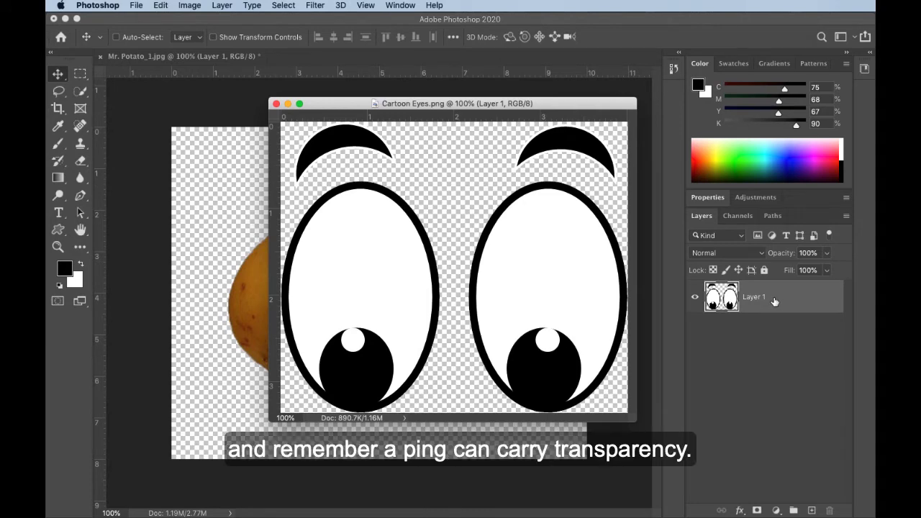
left_click_drag(770, 302, 253, 270)
left_click_drag(331, 275, 465, 279)
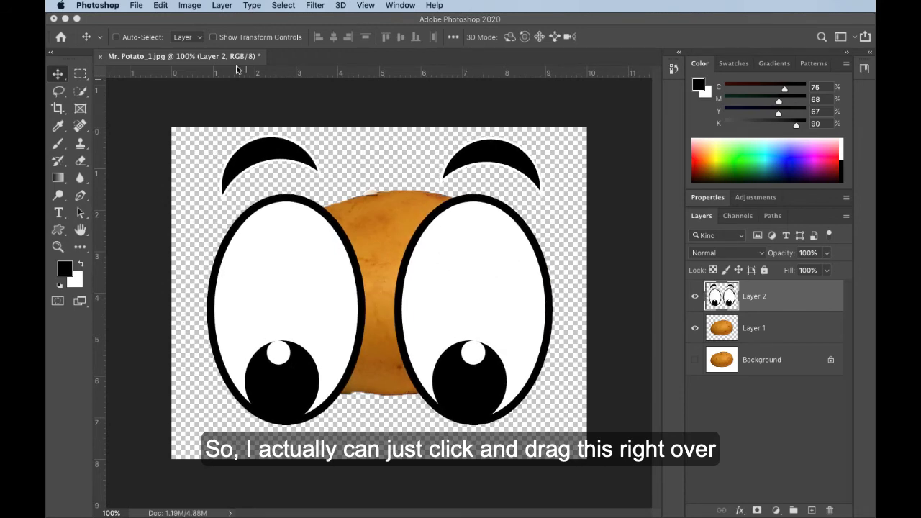
Scale the cartoon eyes down with transform controls and commit them on the potato's upper middle
left_click(213, 37)
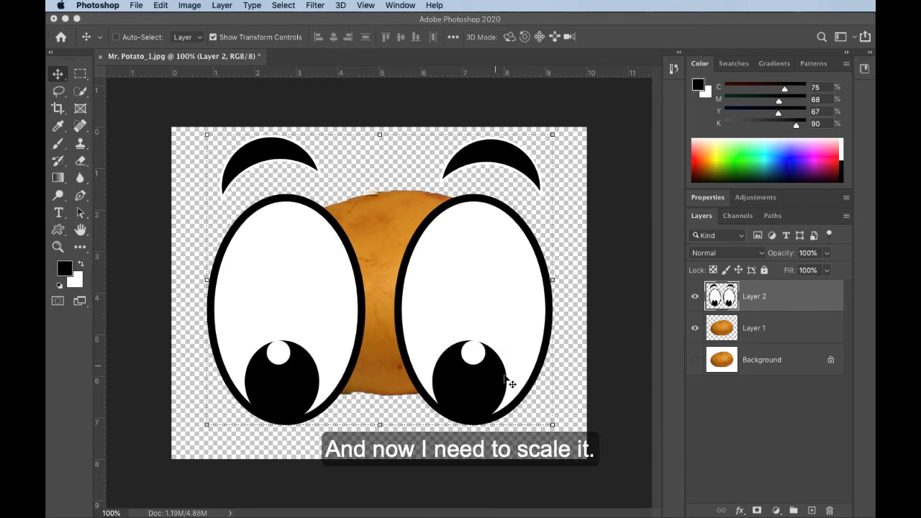
left_click_drag(551, 423, 344, 184)
left_click_drag(284, 190, 406, 261)
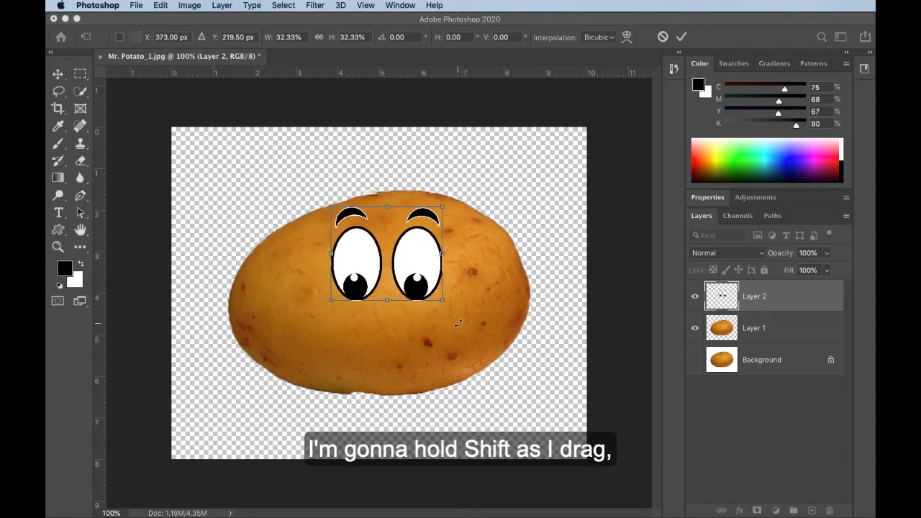
left_click_drag(443, 300, 416, 267)
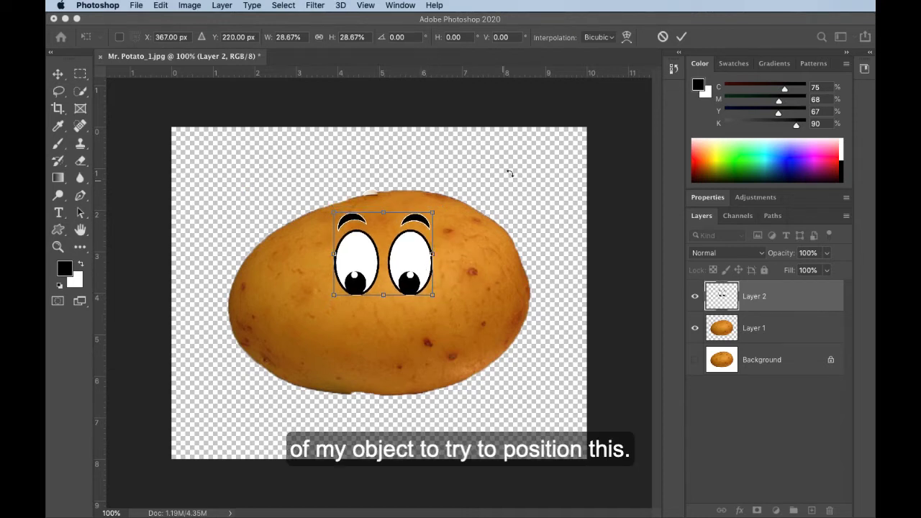
left_click(681, 37)
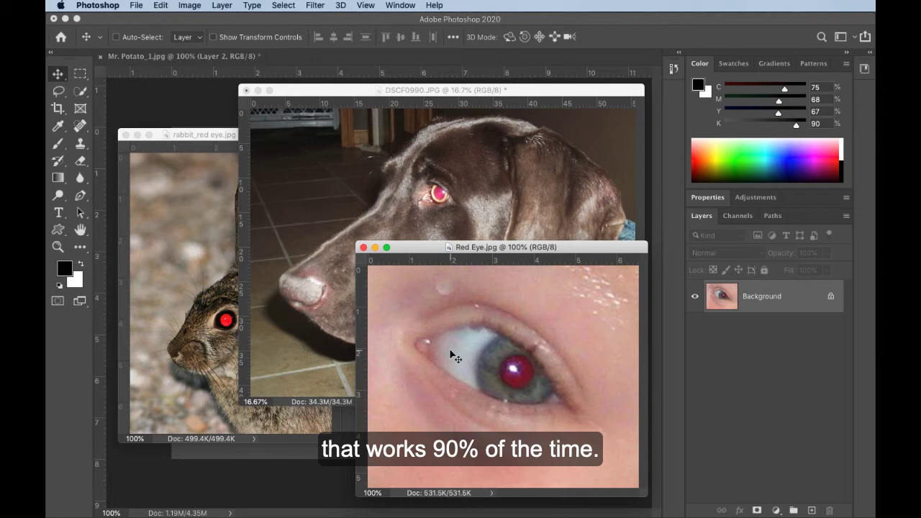
Expand the Spot Healing Brush flyout to reach the other healing tools
left_click(80, 126)
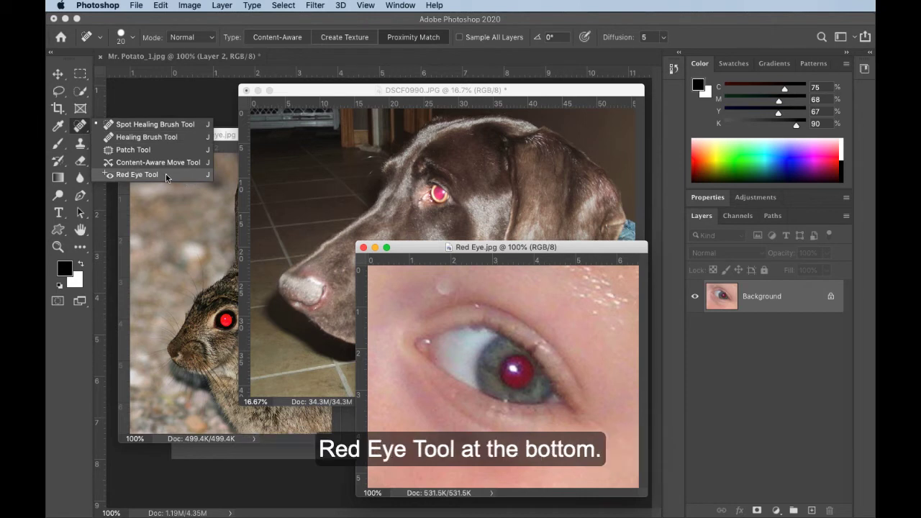
Switch to the Red Eye Tool at 50% Pupil Size and Darken Amount, and bring rabbit_red eye.jpg forward
left_click(137, 175)
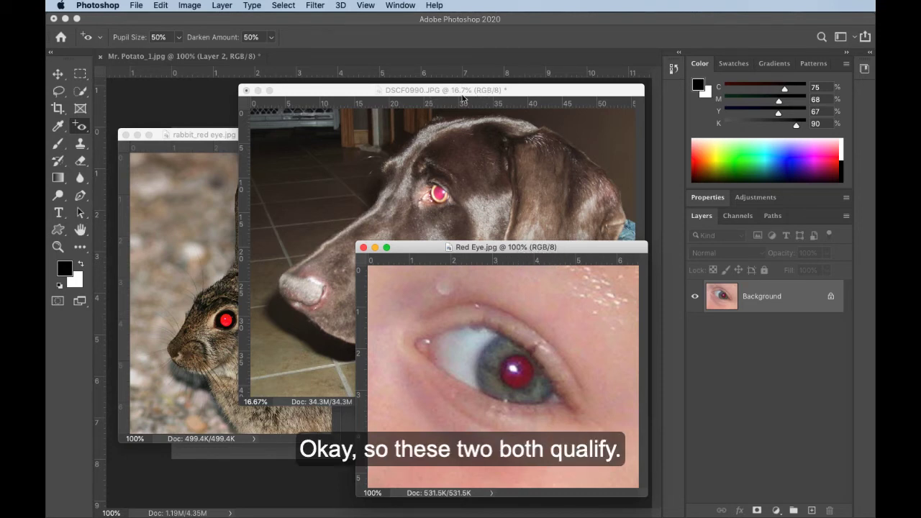
left_click(214, 135)
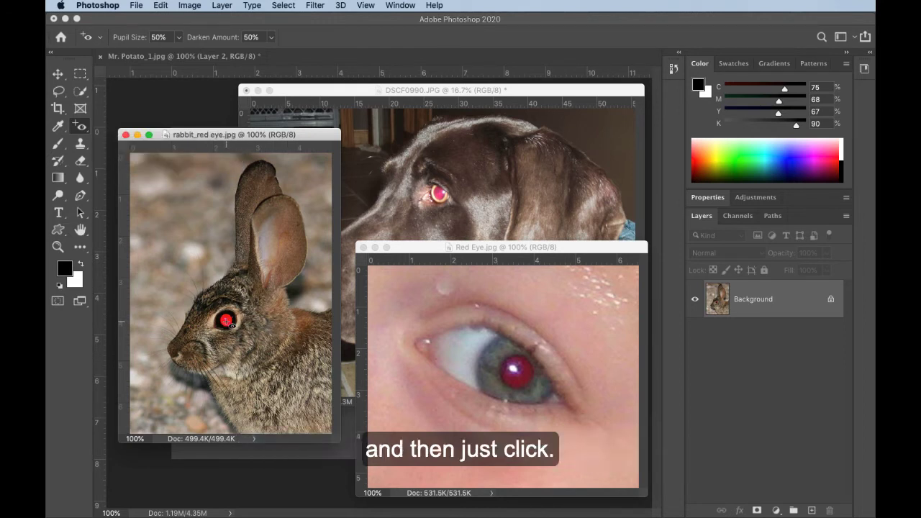
Remove the red glow from the rabbit's eye and from the human pupil in Red Eye.jpg
left_click(226, 320)
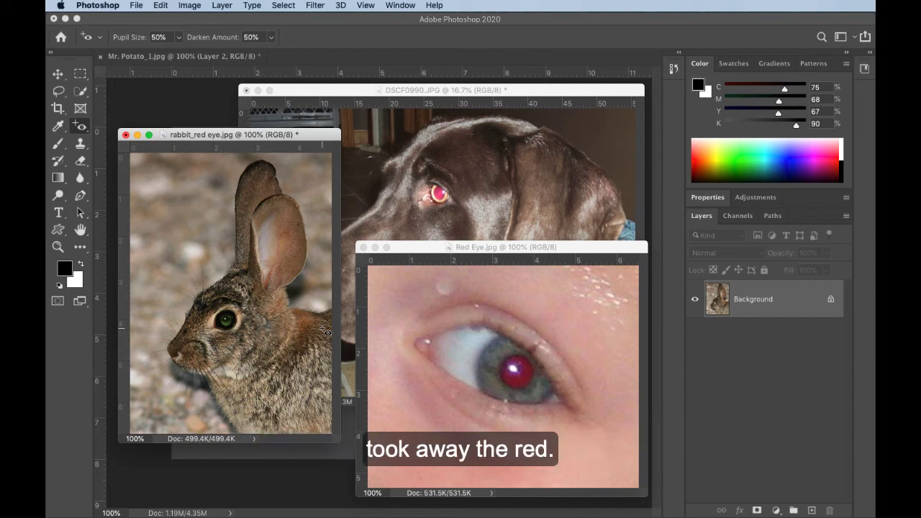
left_click(523, 382)
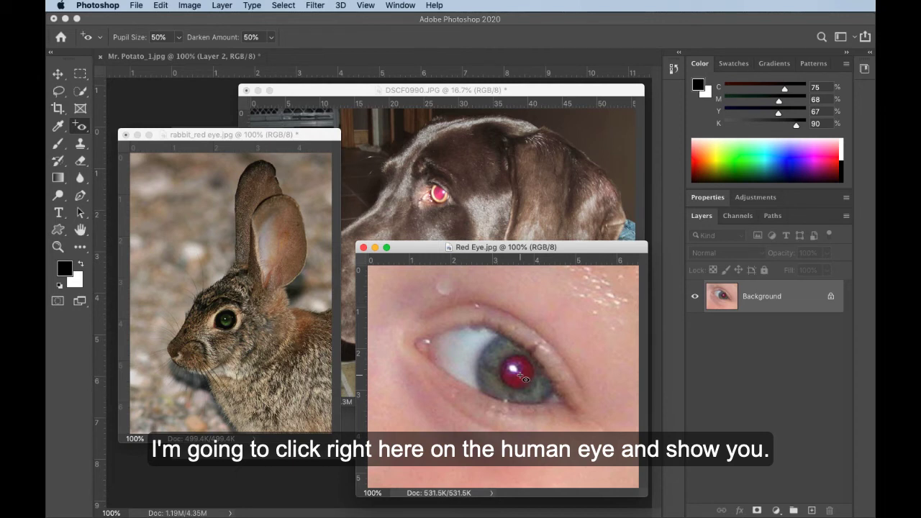
left_click(523, 377)
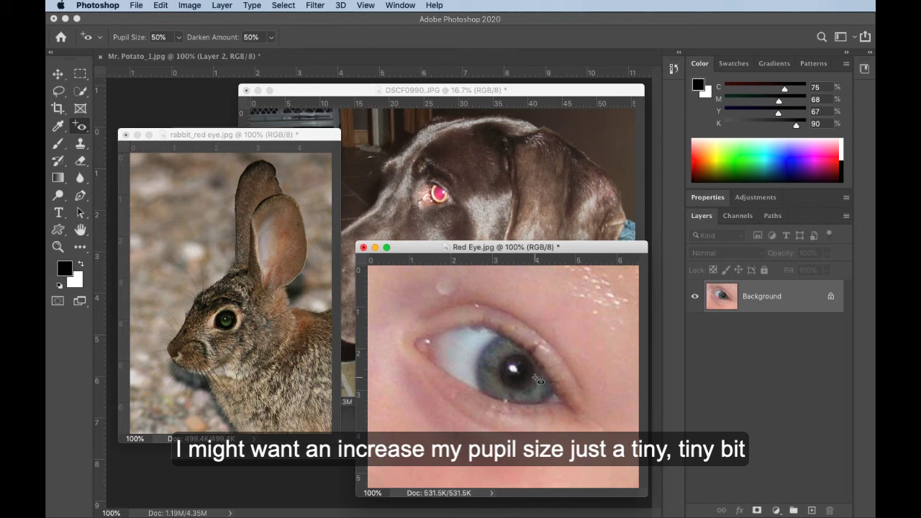
Fix the dog's red eye in DSCF0990.JPG, redoing the correction at a 62% Pupil Size
left_click(474, 94)
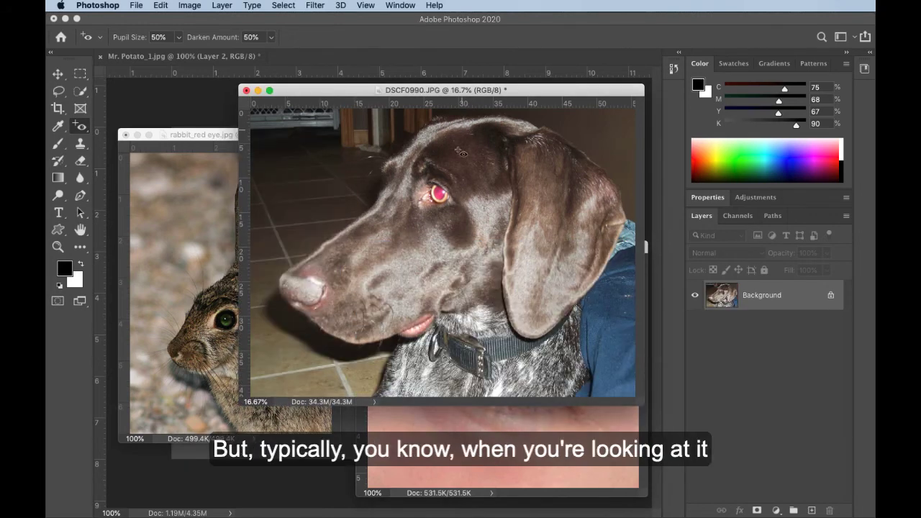
left_click(439, 193)
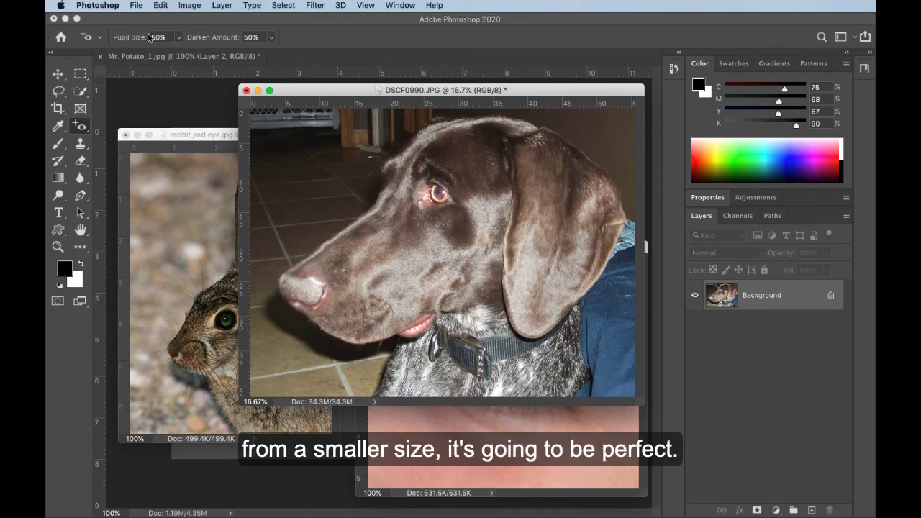
left_click_drag(131, 41, 141, 41)
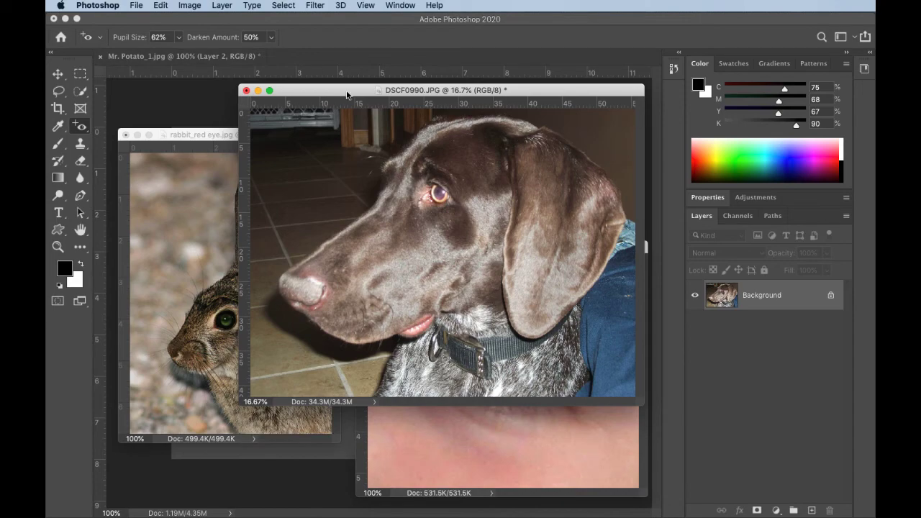
key("super+z")
left_click(440, 193)
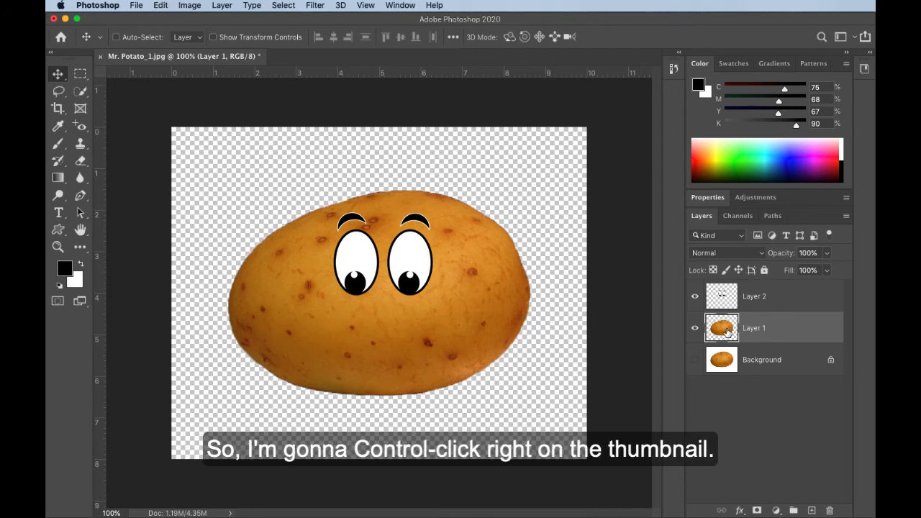
Load Layer 1's potato outline as a selection and zoom in on the potato's top edge above the eyebrows
key("ctrl")
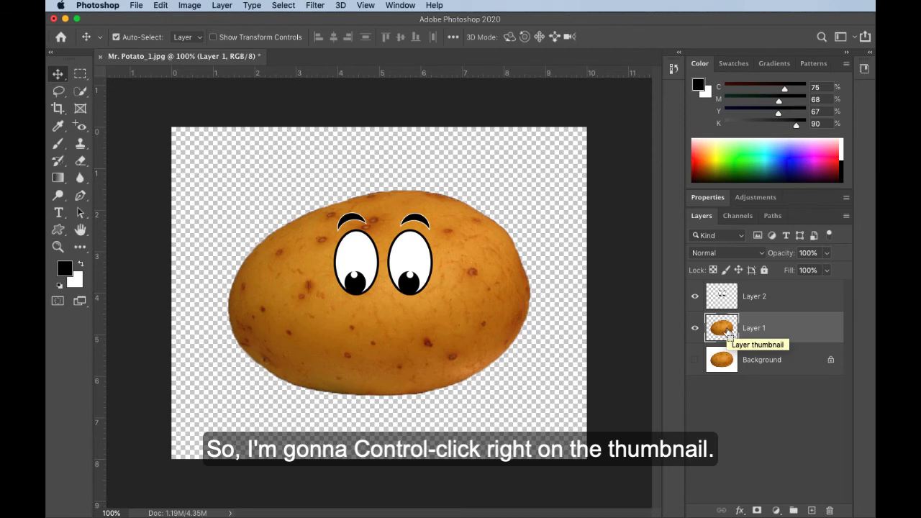
left_click(727, 332, "ctrl")
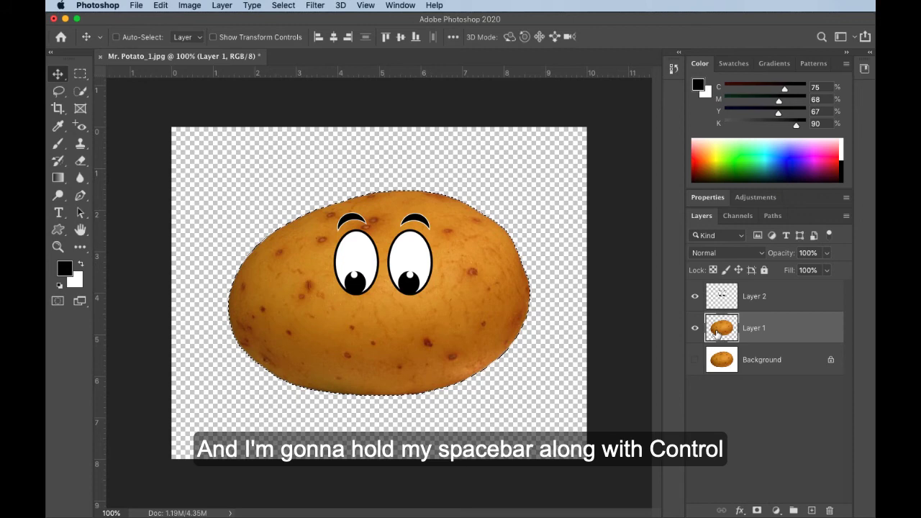
key("ctrl")
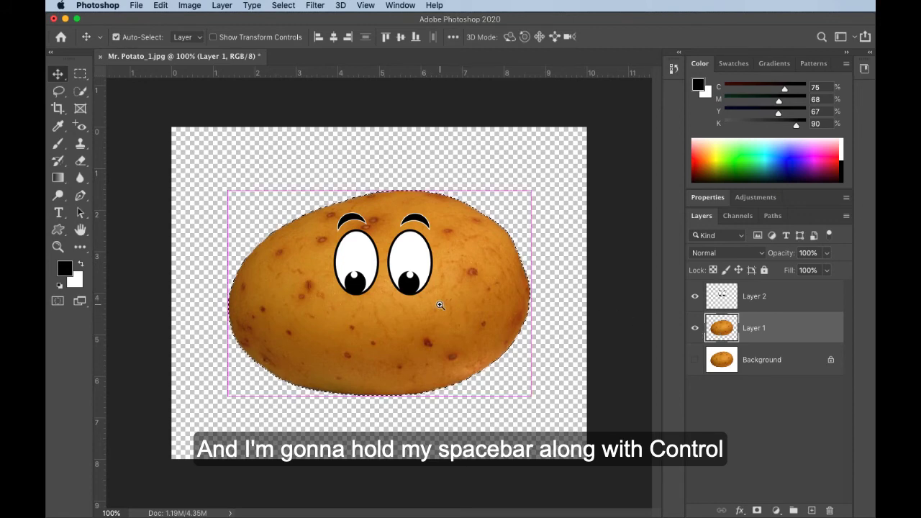
left_click(357, 213, "ctrl")
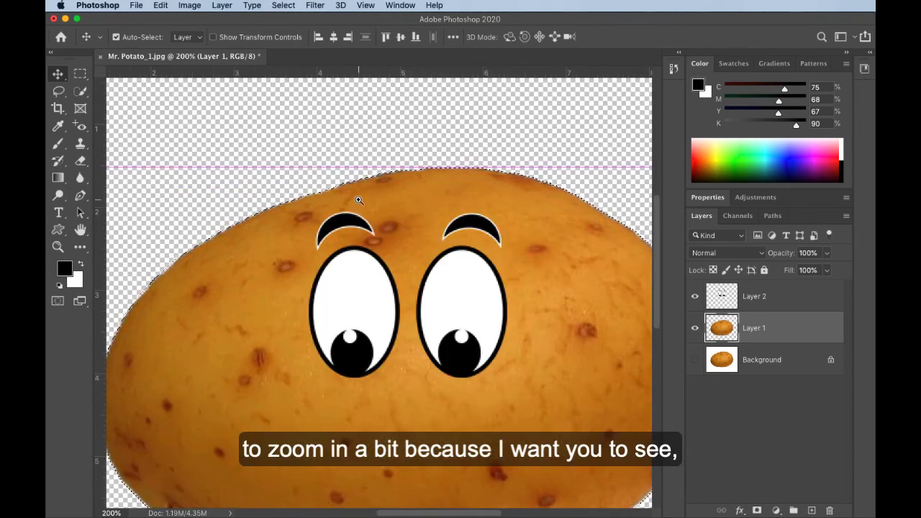
left_click(356, 198, "ctrl")
left_click(355, 192, "ctrl")
left_click(432, 190, "ctrl")
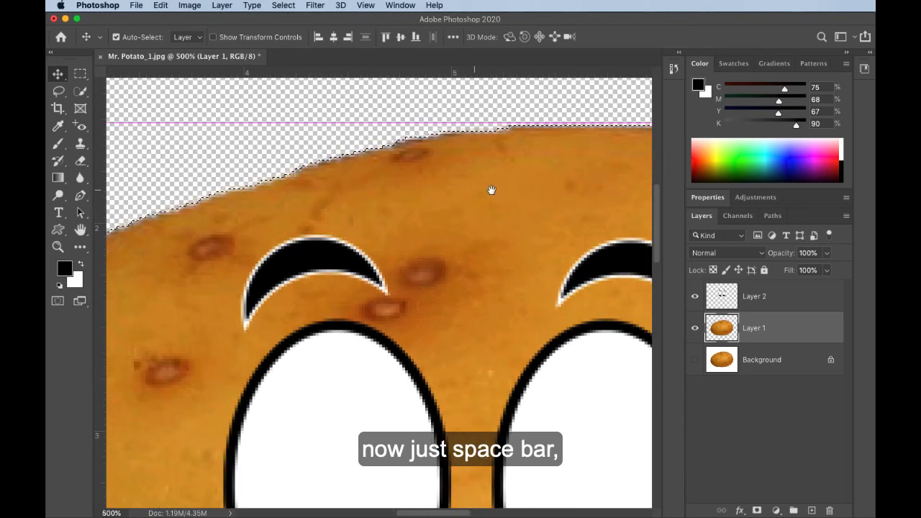
left_click_drag(489, 191, 380, 302)
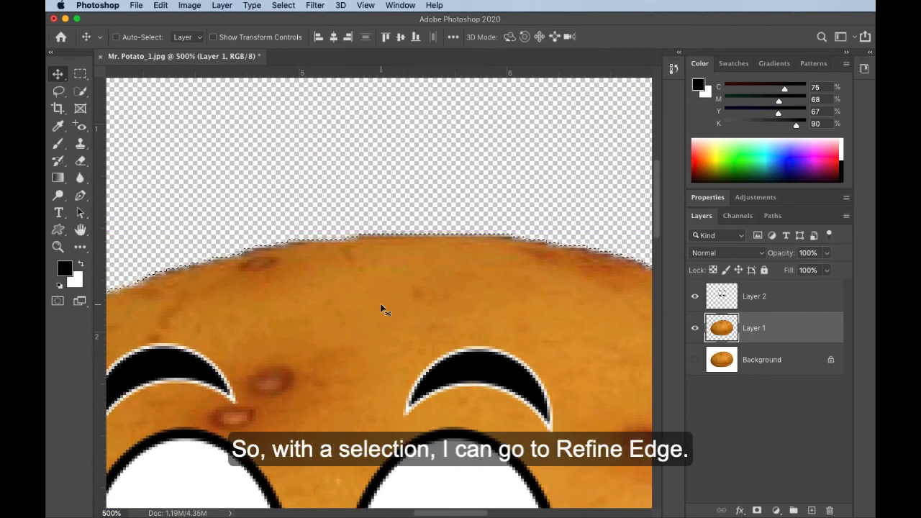
Open Select and Mask with High Quality Preview off, viewing On White at 100% opacity
key("m")
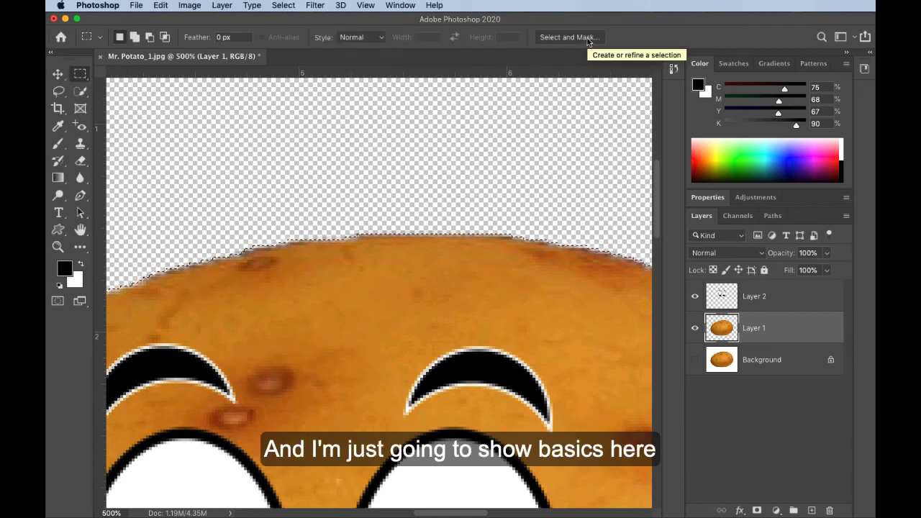
left_click(569, 37)
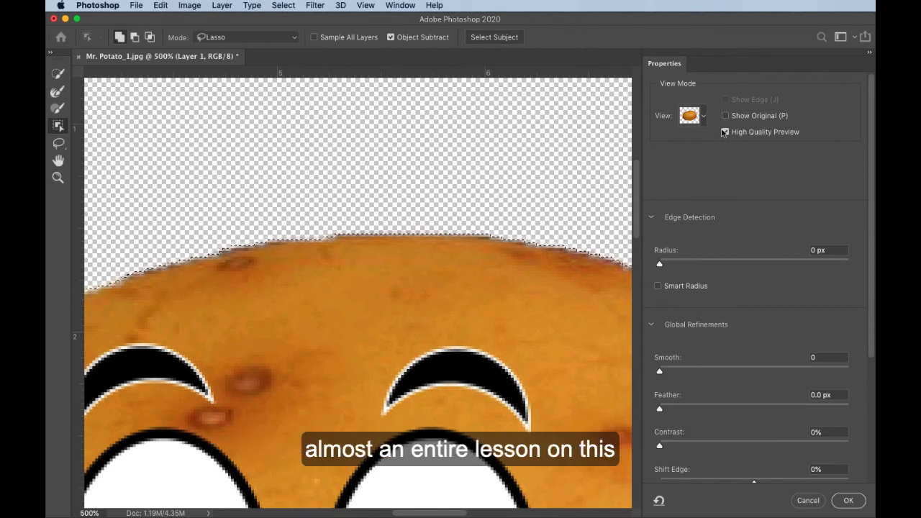
left_click(726, 136)
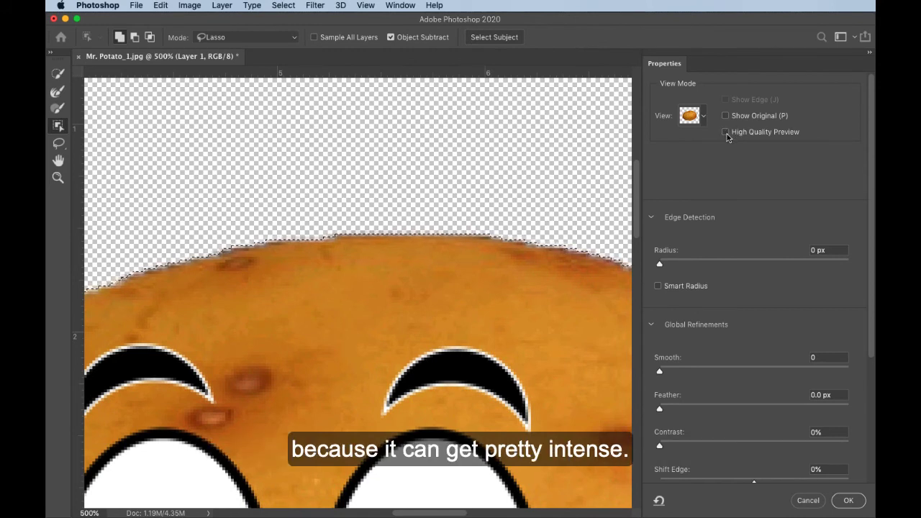
left_click(703, 116)
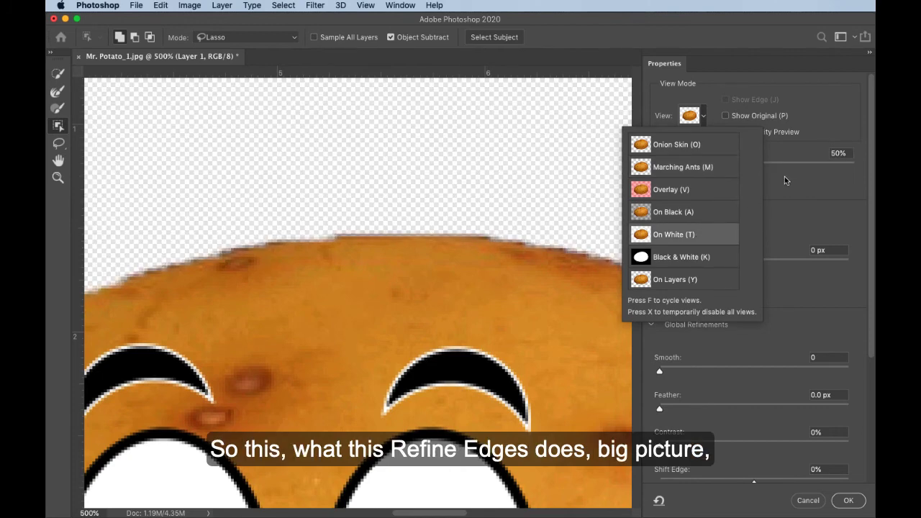
left_click_drag(785, 165, 849, 168)
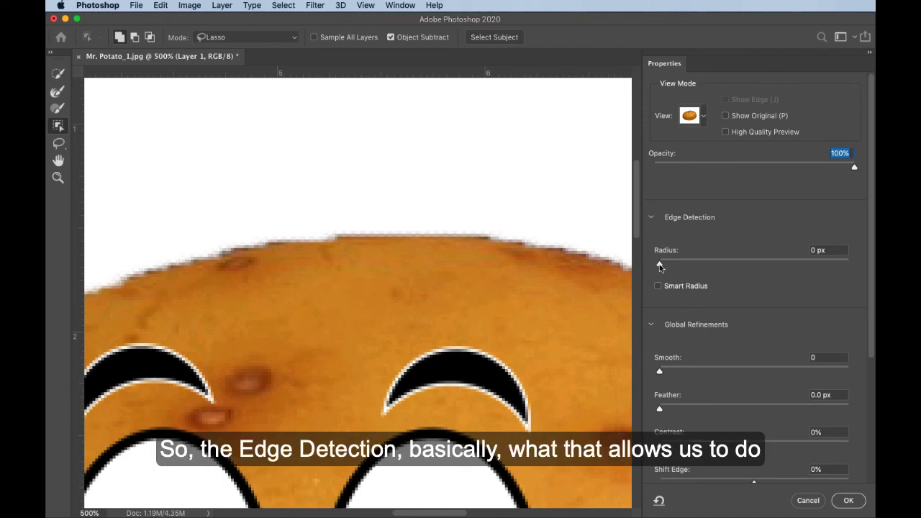
Try the Radius, Smooth, Feather and Contrast sliders, ending at Smooth 1, Feather 0 px, Contrast 0%, Shift Edge -95%
mouse_move(660, 267)
left_mouse_down()
mouse_move(737, 266)
mouse_move(657, 266)
left_mouse_up()
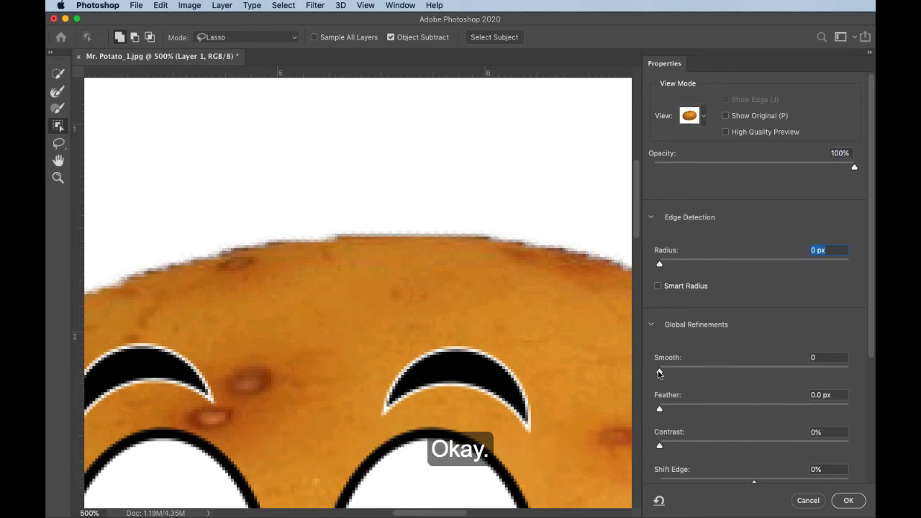
left_click_drag(662, 372, 749, 371)
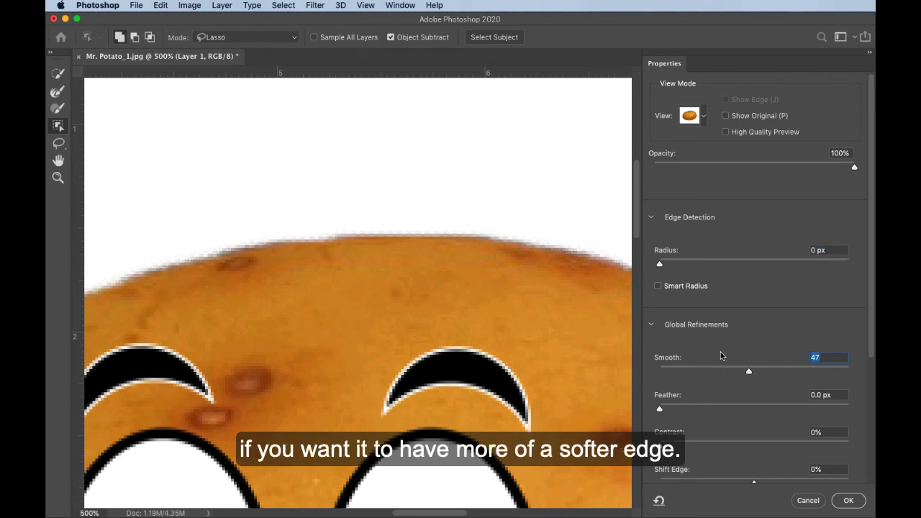
left_click_drag(728, 371, 661, 372)
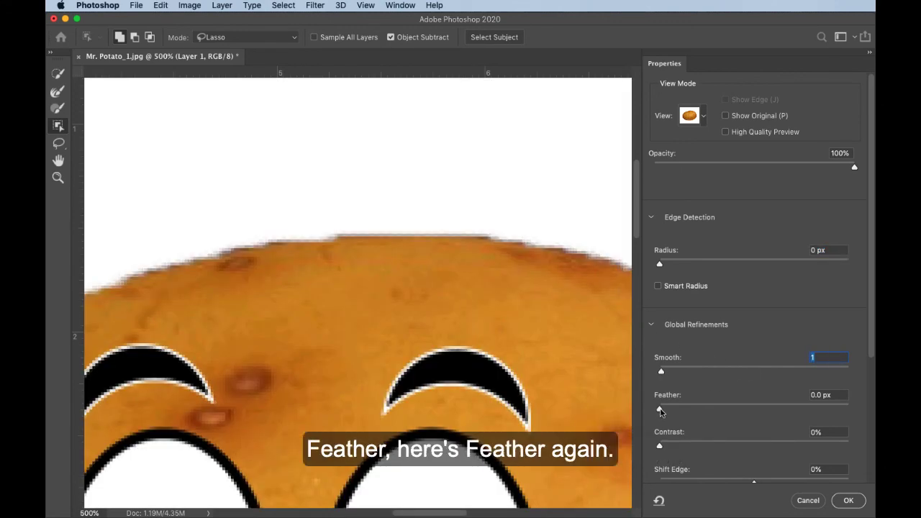
left_click_drag(660, 408, 735, 409)
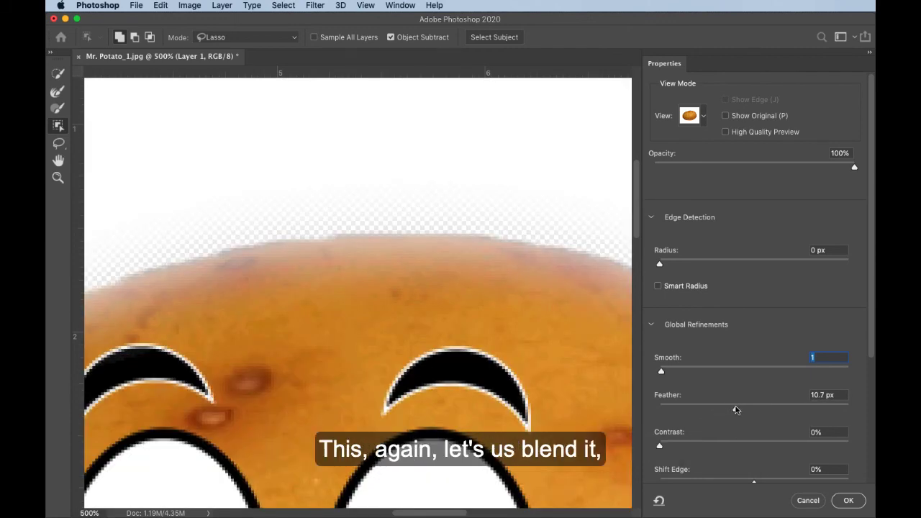
left_click_drag(735, 410, 657, 409)
mouse_move(673, 447)
left_mouse_down()
mouse_move(743, 448)
mouse_move(659, 447)
left_mouse_up()
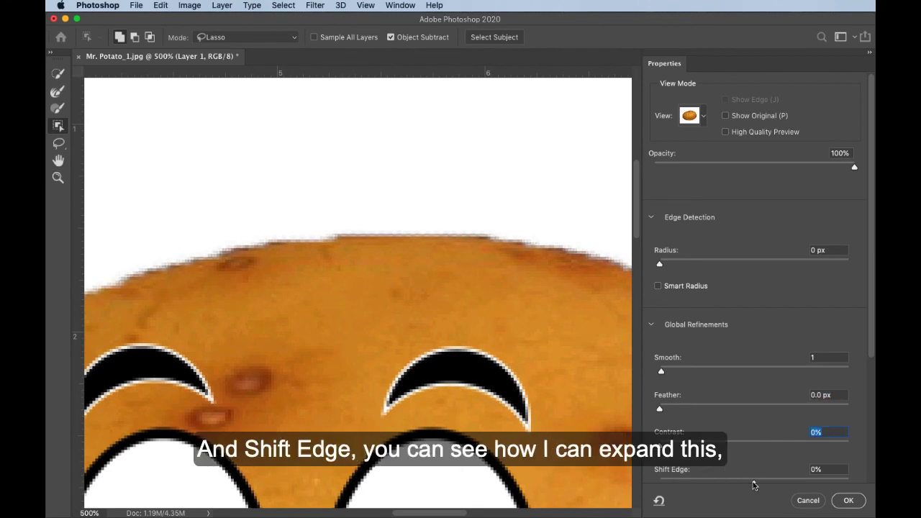
left_click_drag(753, 486, 664, 484)
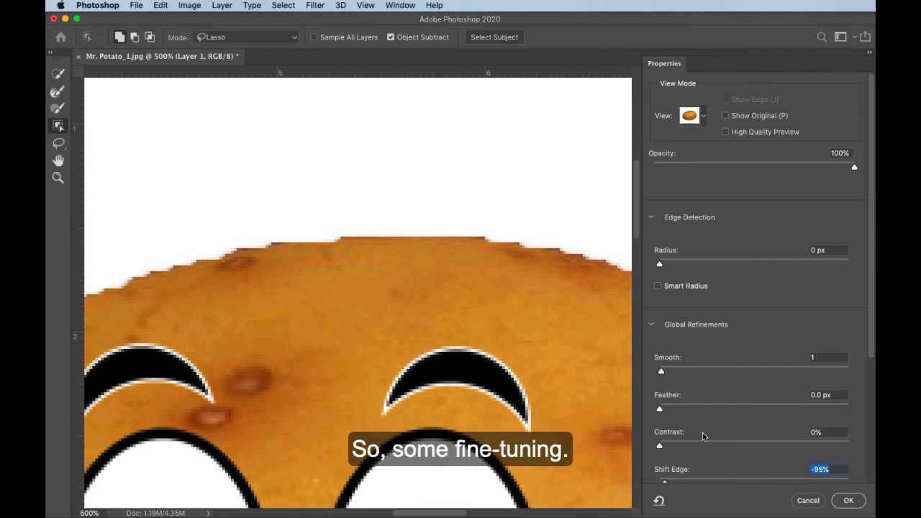
scroll(702, 433, "down", 5)
scroll(702, 434, "down", 2)
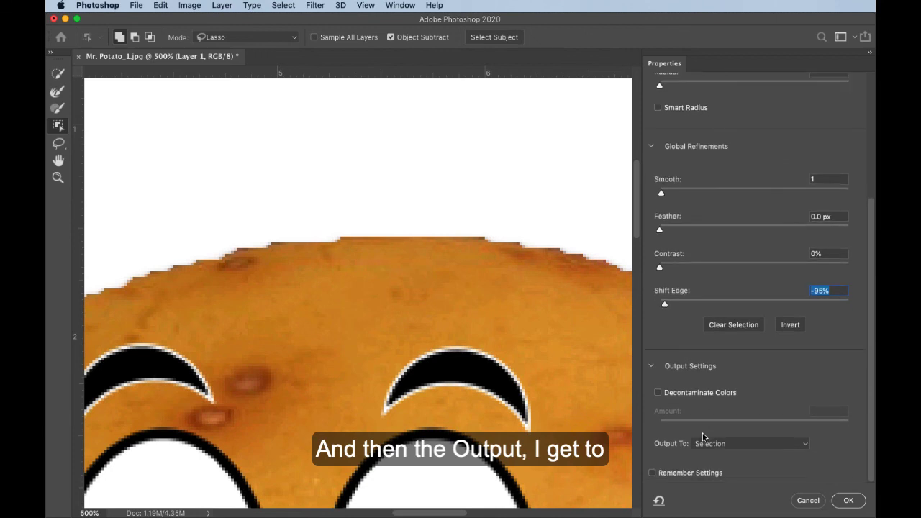
Set Output To to Selection instead of New Document and confirm with OK
left_click(774, 448)
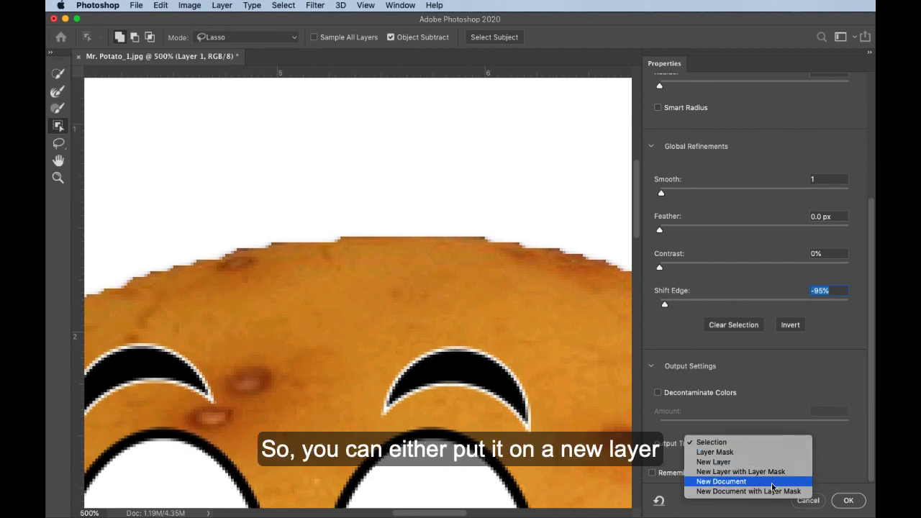
left_click(772, 487)
left_click(798, 447)
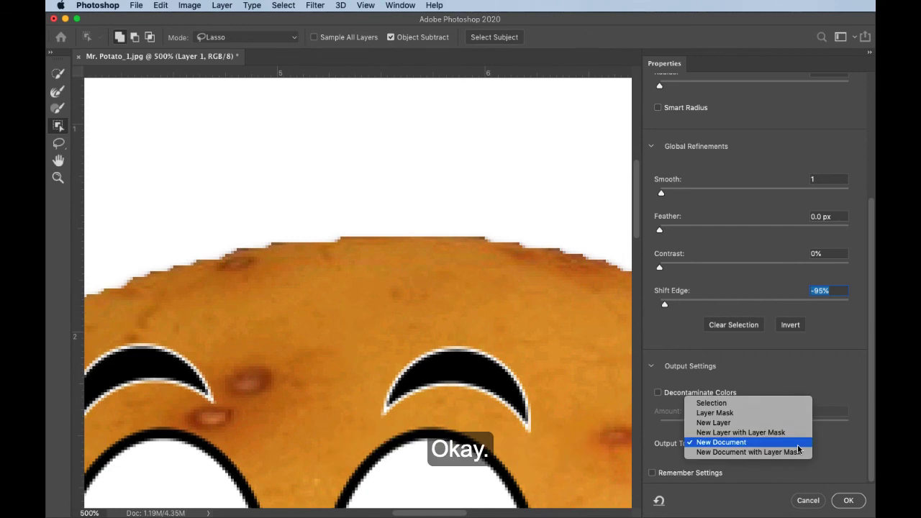
left_click(796, 404)
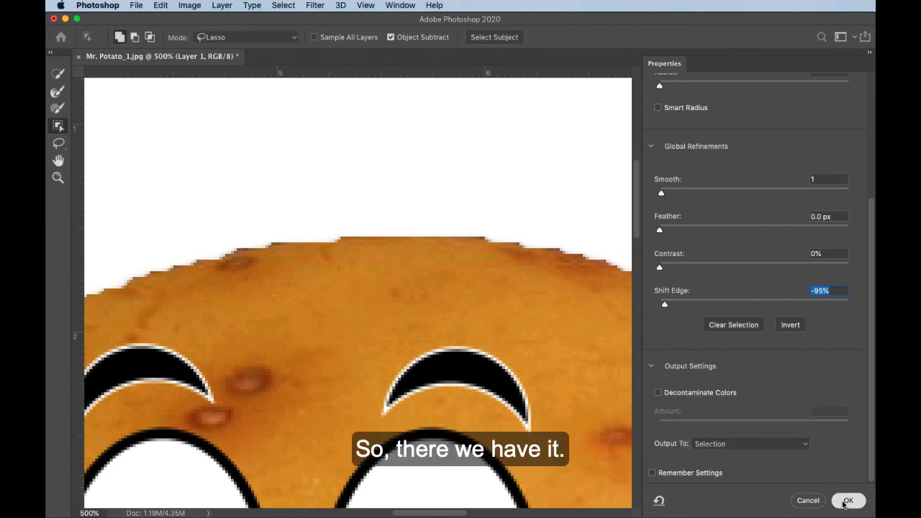
left_click(846, 500)
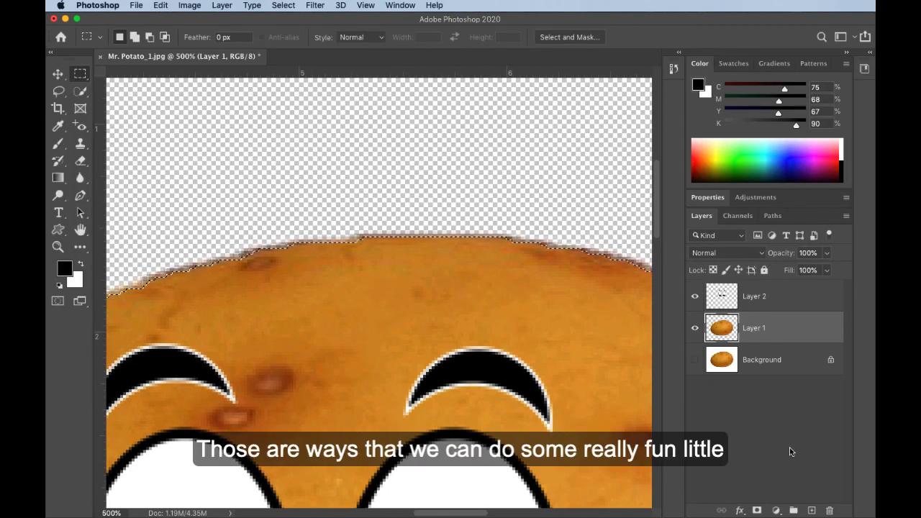